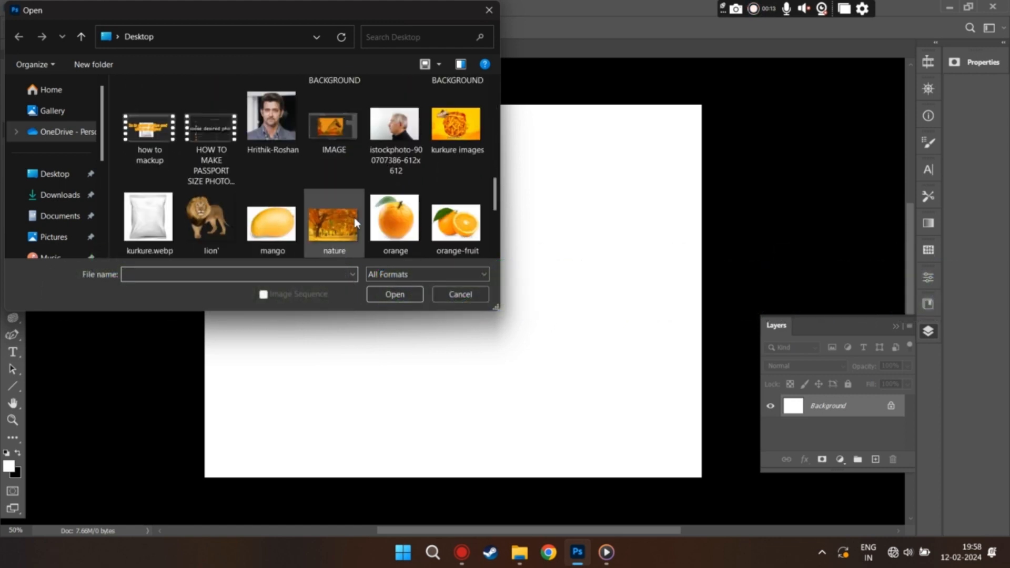
Step: Open the orange image from the Desktop and select the whole orange with its leaf using Select Subject
left_click(398, 221)
left_click(402, 297)
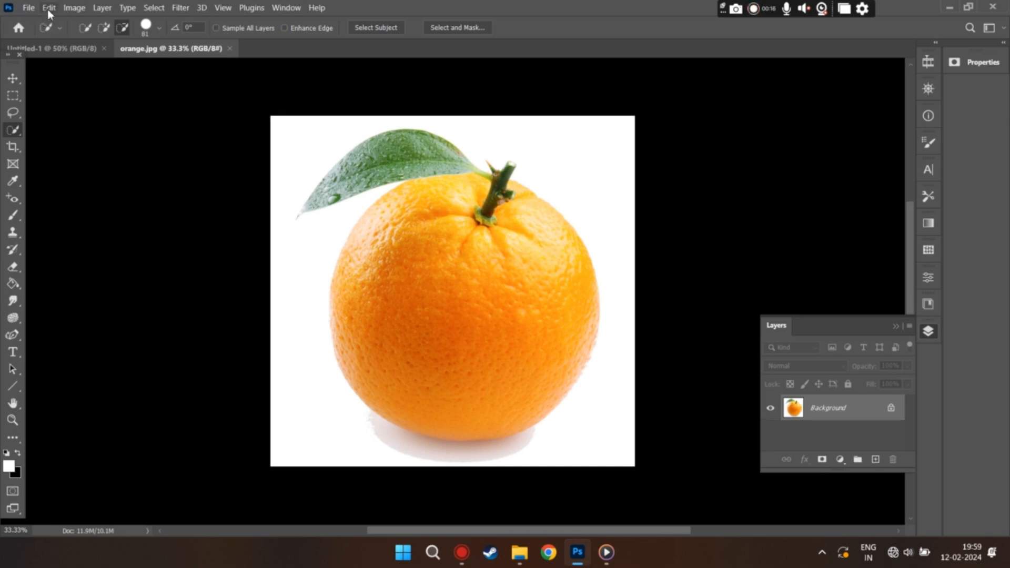
left_click(154, 9)
left_click(220, 154)
Step: Copy the selected orange from orange.jpg into the Untitled-1 document, then dock the orange.jpg window again
left_click(76, 51)
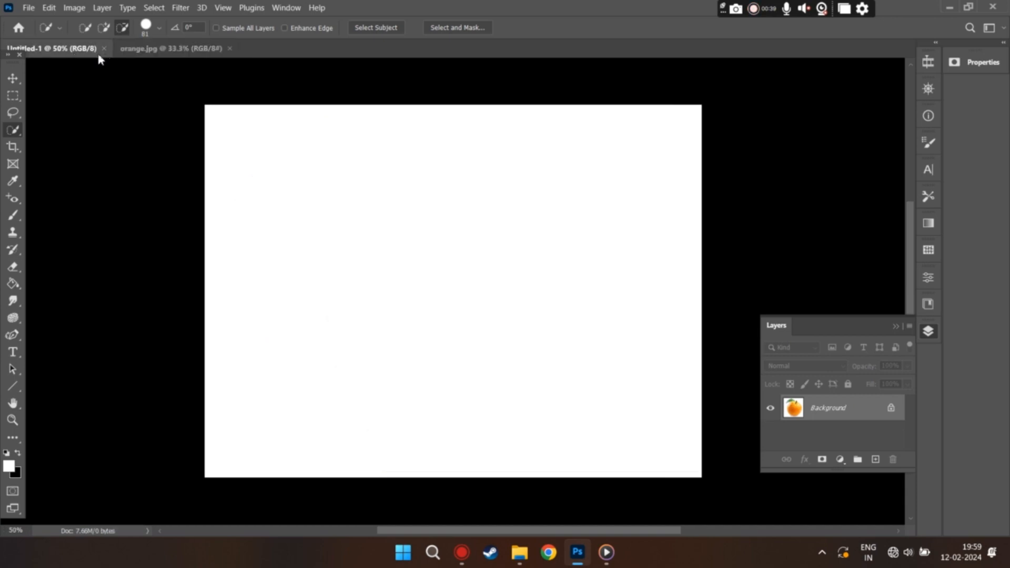
left_click_drag(133, 50, 375, 290)
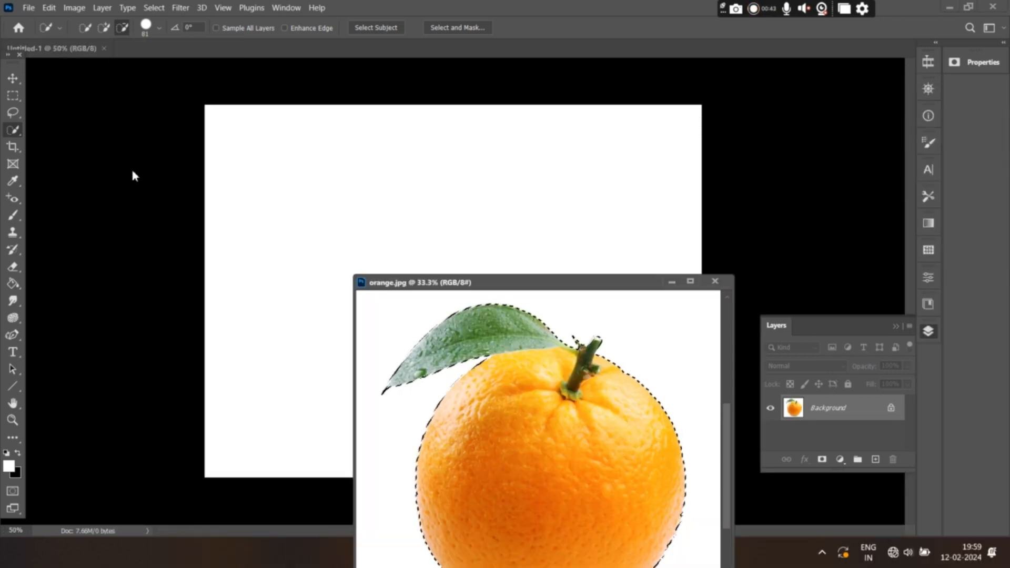
left_click(16, 78)
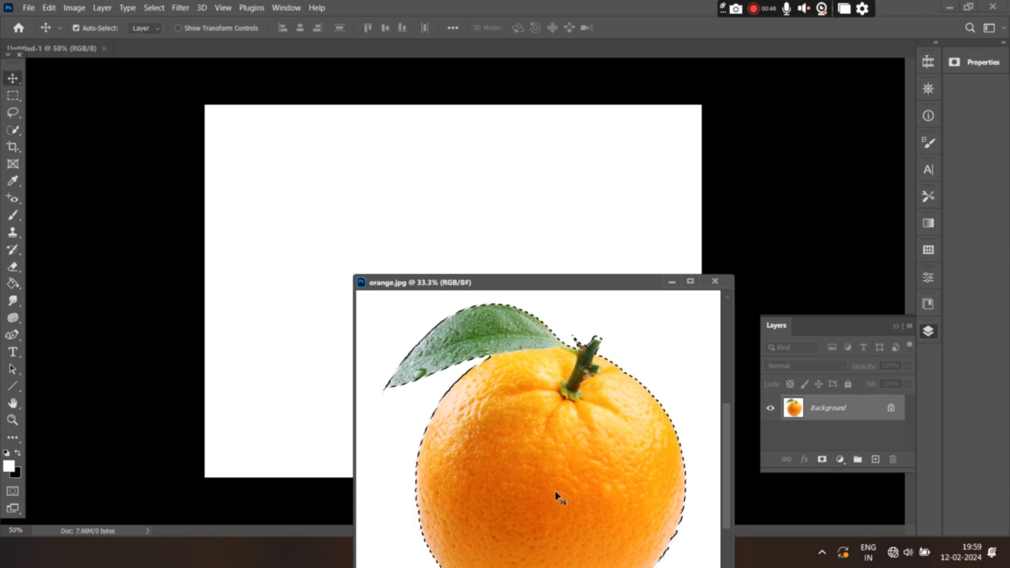
mouse_move(557, 493)
left_mouse_down()
mouse_move(453, 239)
mouse_move(456, 247)
left_mouse_up()
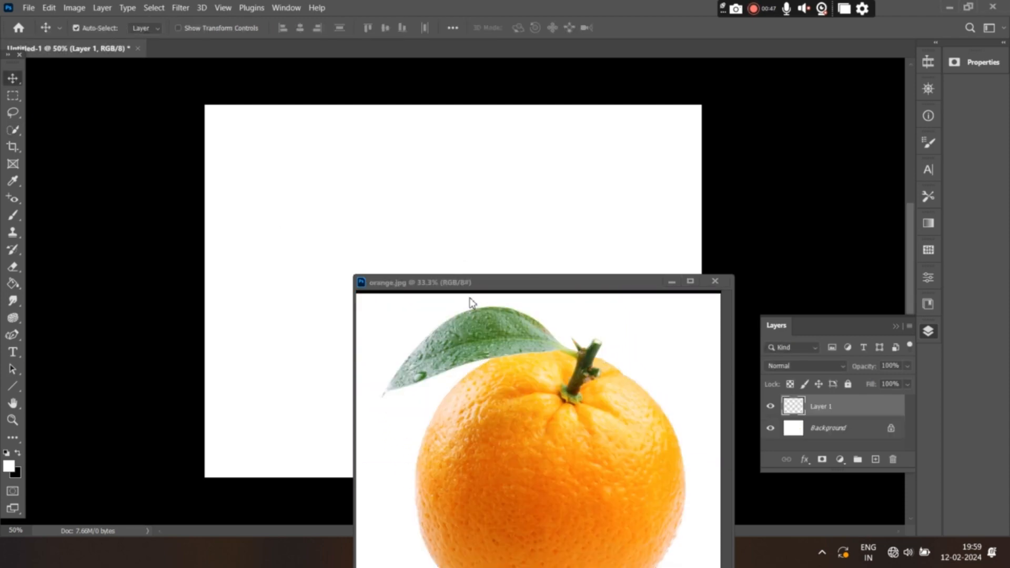
left_click_drag(504, 284, 370, 64)
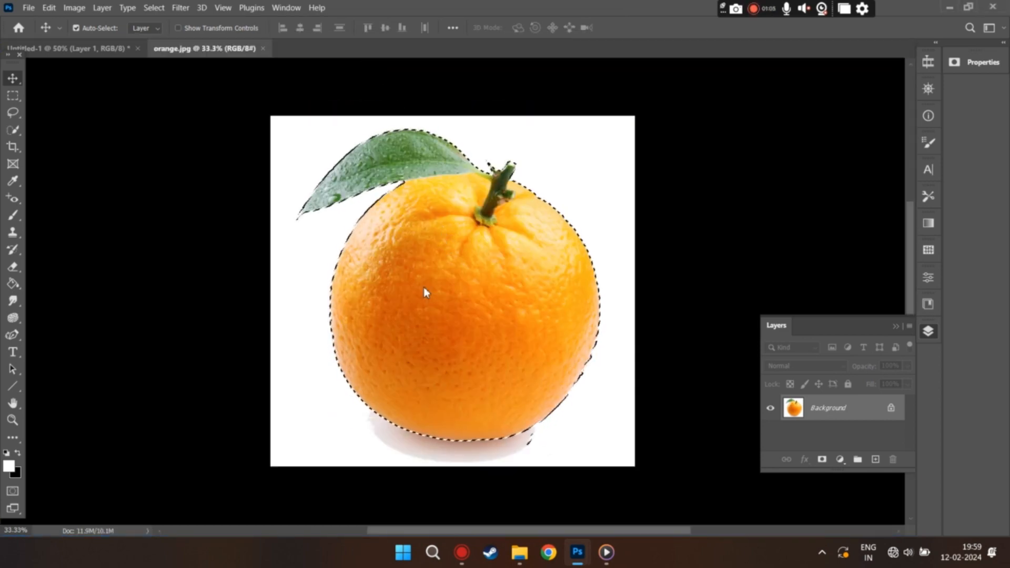
Step: Scale the orange in Untitled-1 to about 48% and place it in the right half of the canvas
left_click(93, 49)
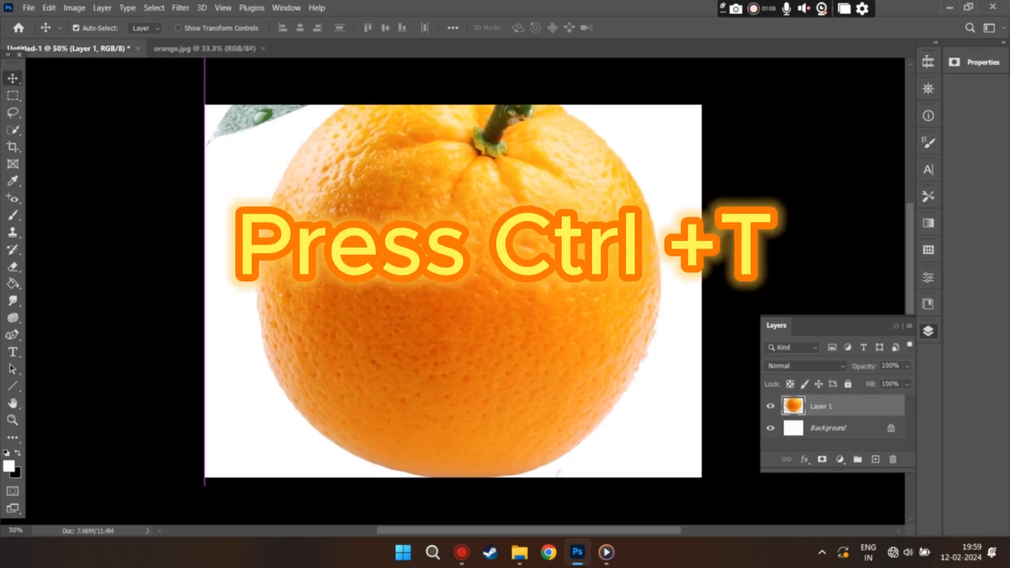
key("ctrl+t")
key("ctrl+t")
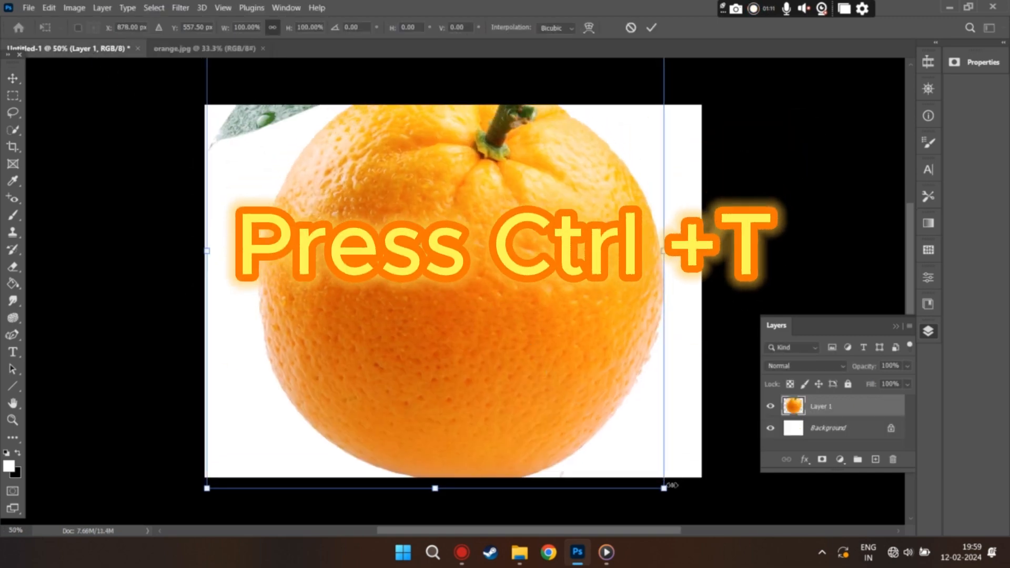
left_click_drag(666, 488, 441, 265)
left_click_drag(353, 203, 564, 354)
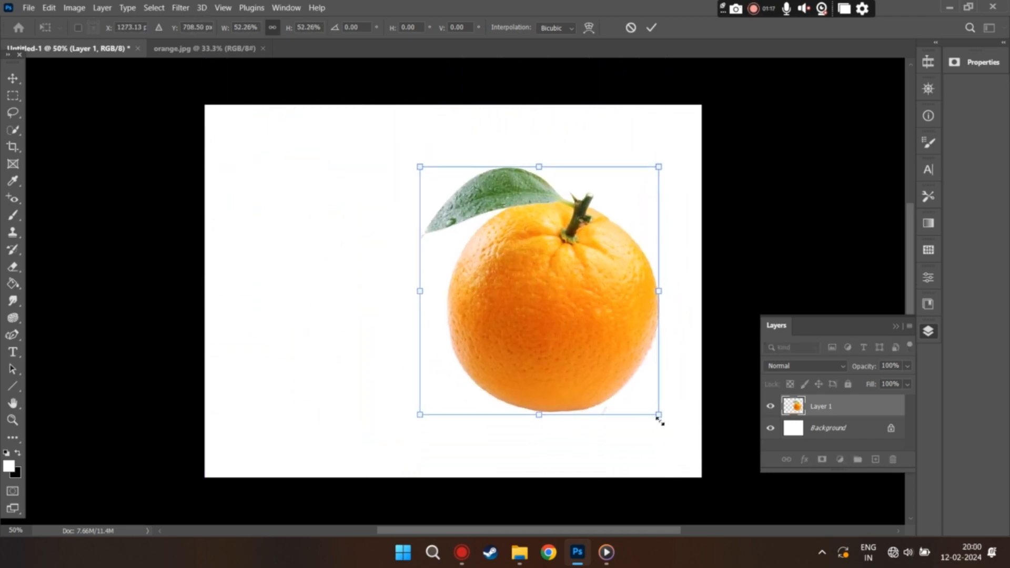
left_click_drag(659, 416, 639, 395)
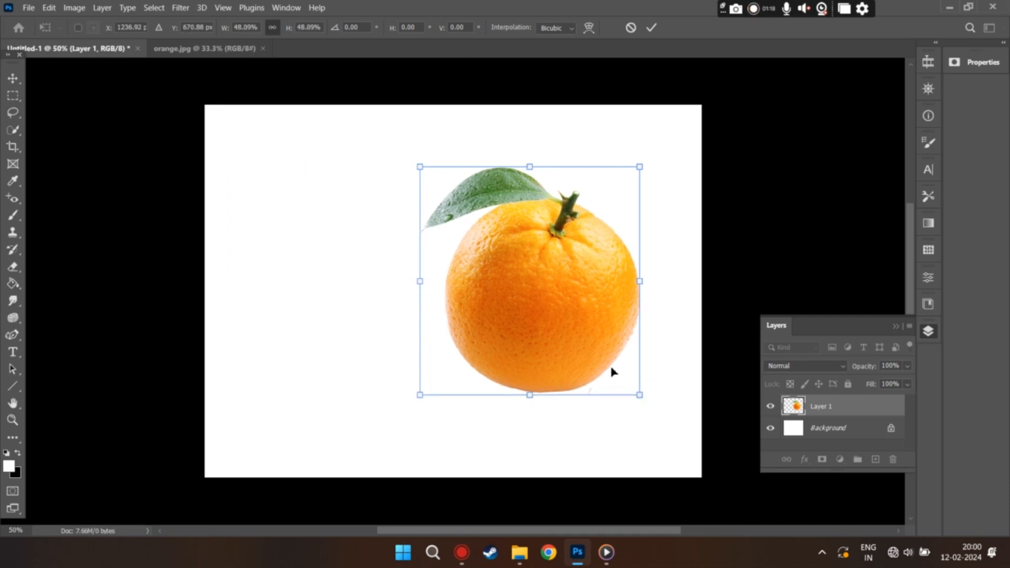
key("Return")
Step: Open the half slice orange image from the Desktop and select the slice using Select Subject
key("ctrl+o")
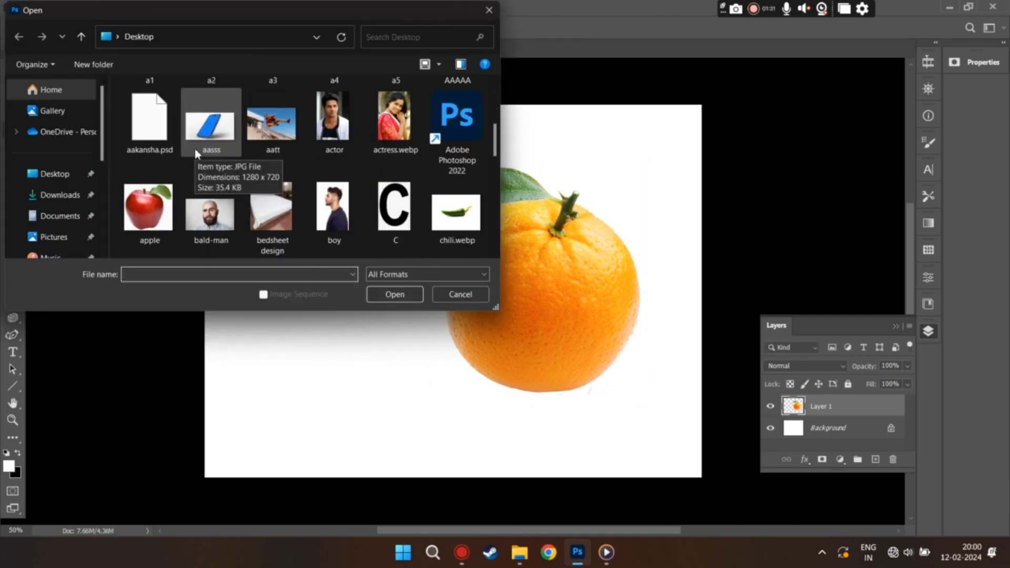
scroll(195, 154, "down", 3)
left_click(217, 207)
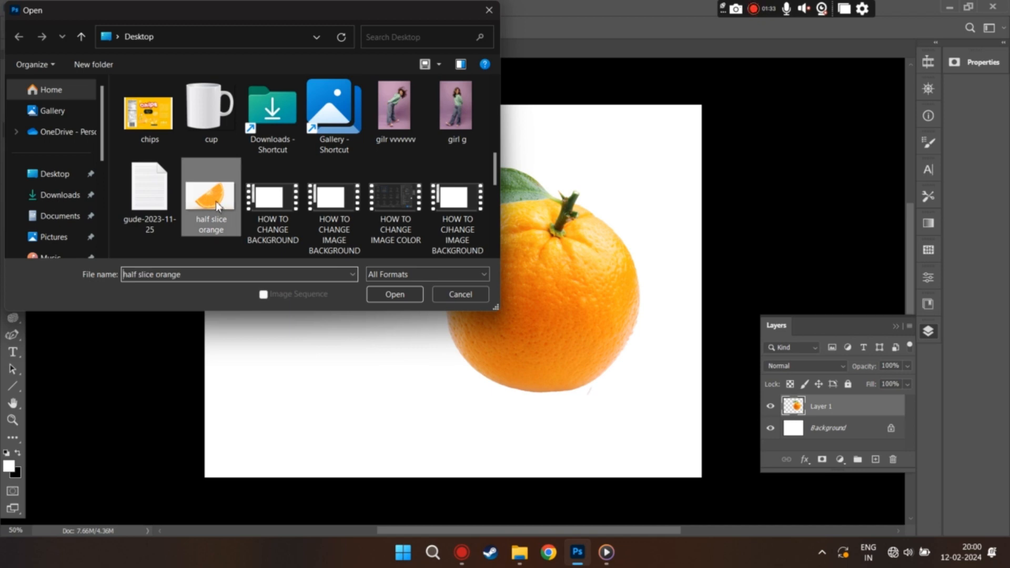
left_click(389, 296)
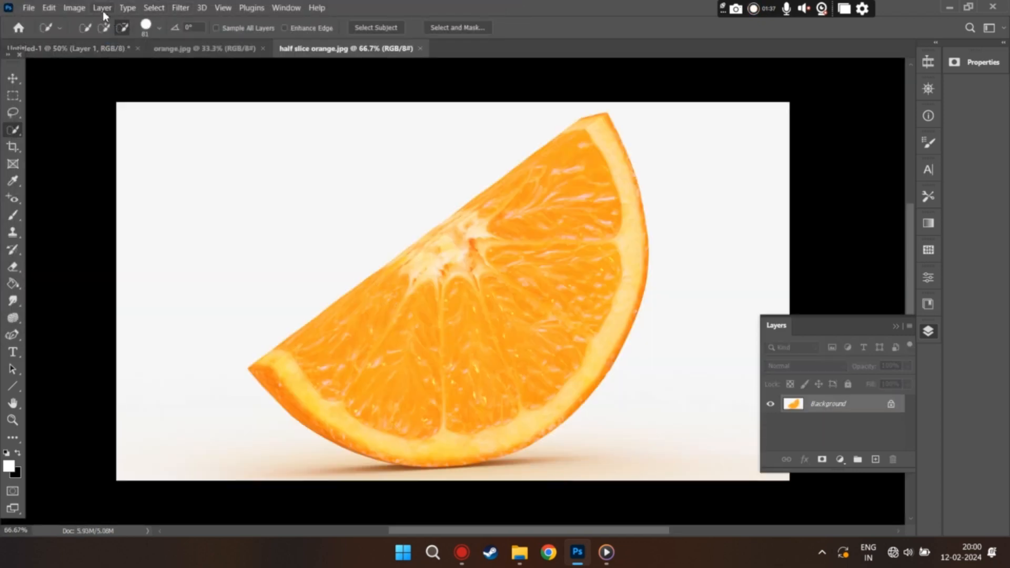
left_click(154, 8)
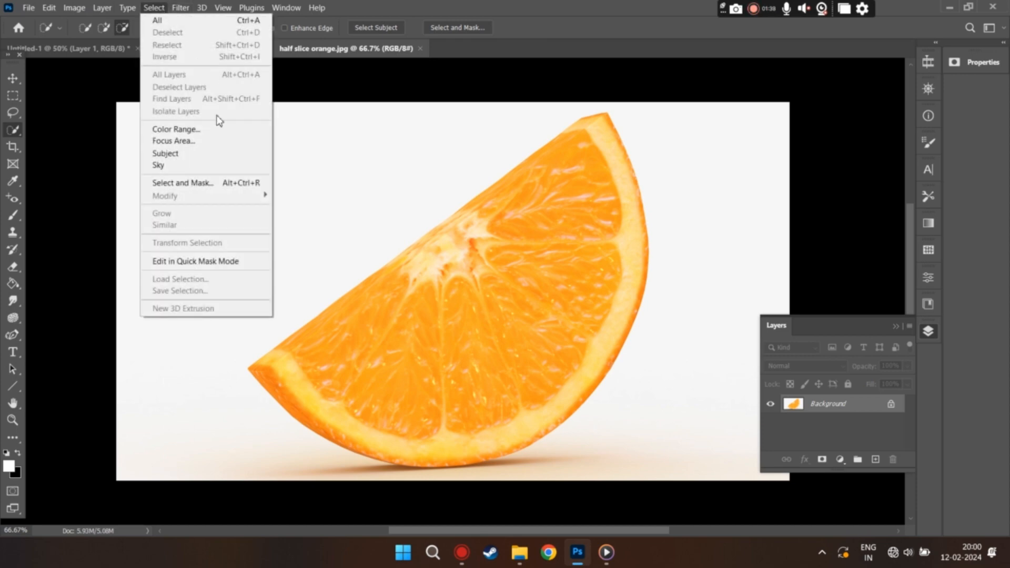
left_click(227, 155)
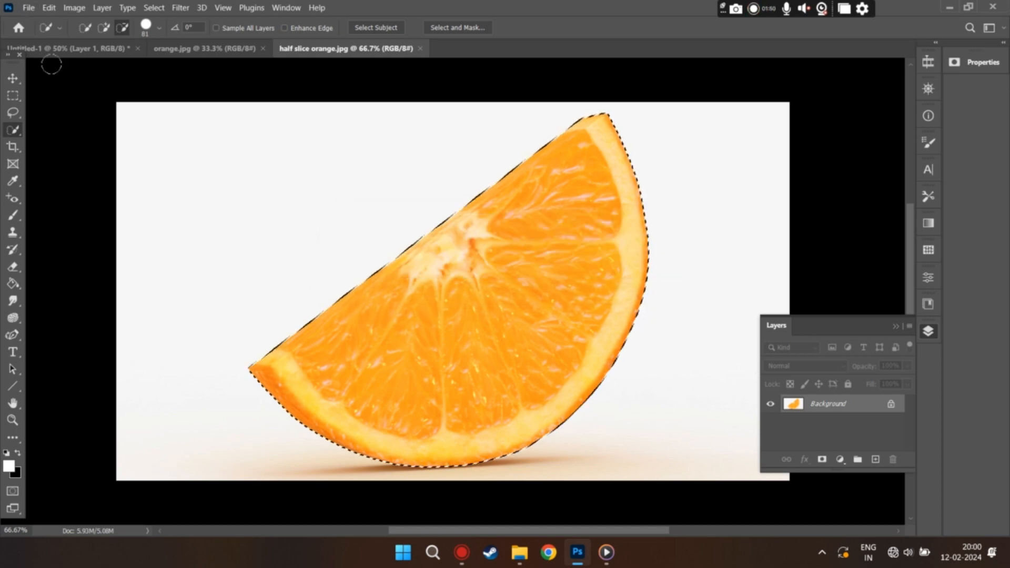
Step: Copy the selected slice from half slice orange.jpg into Untitled-1 and dock the slice image's window again
left_click(79, 49)
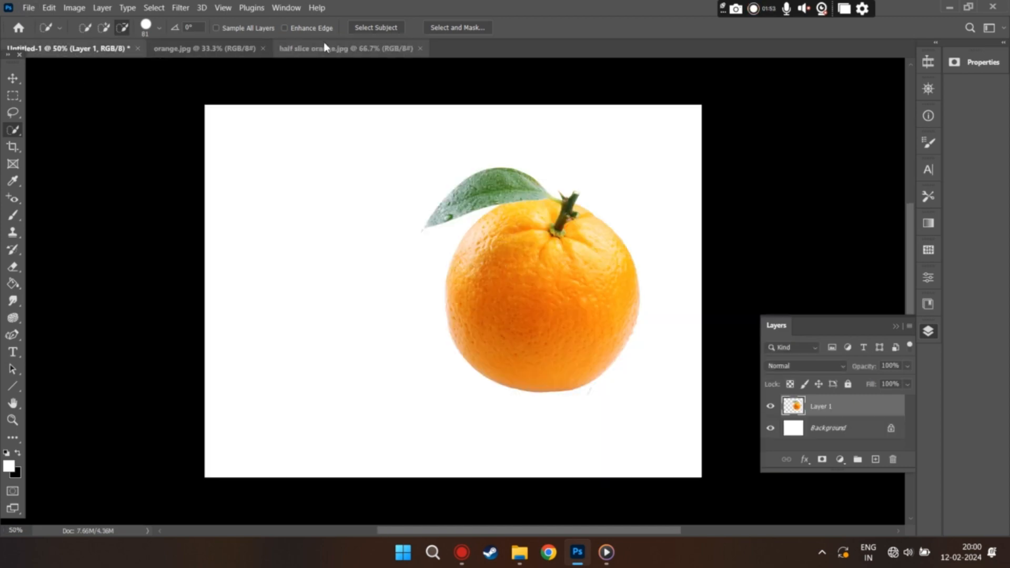
left_click_drag(334, 49, 420, 286)
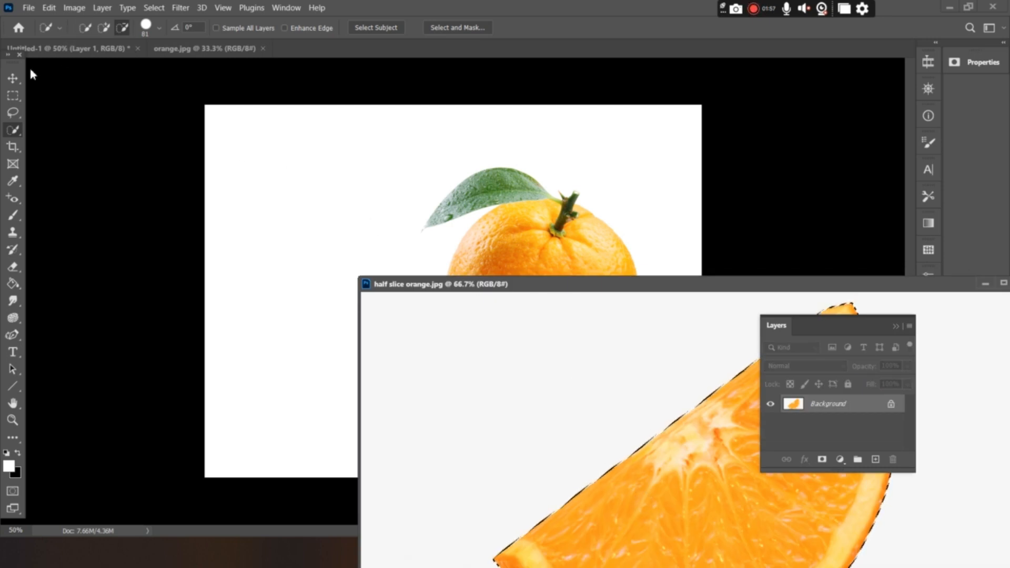
left_click(13, 78)
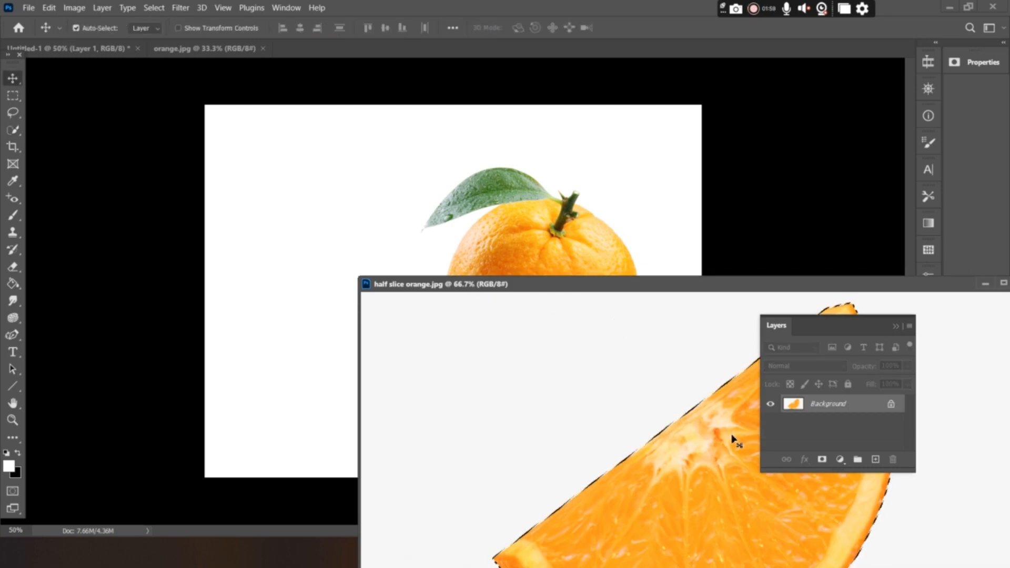
left_click_drag(732, 440, 396, 230)
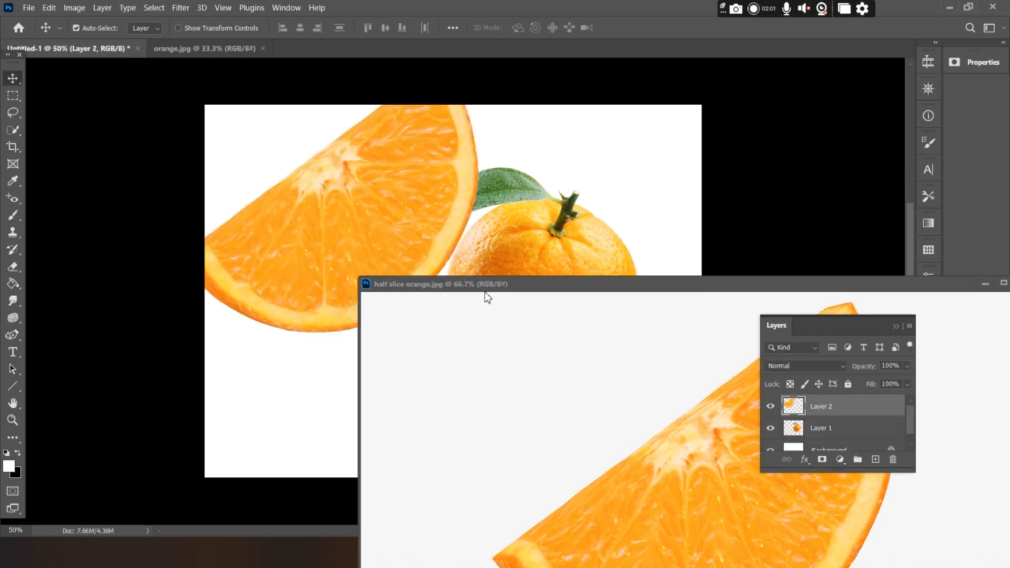
left_click_drag(497, 295, 417, 52)
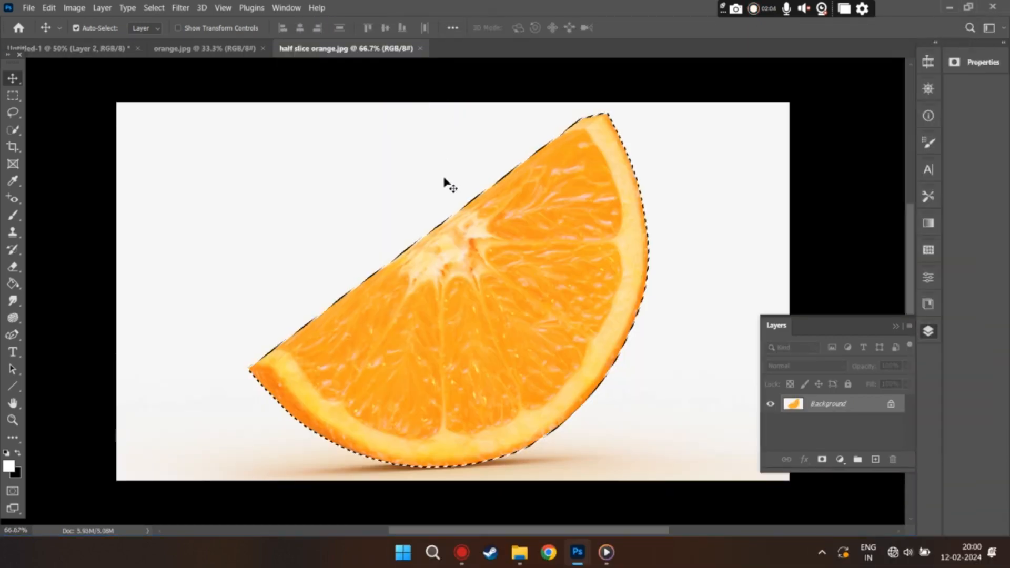
Step: Scale the slice in Untitled-1 to about 69%, rotate it about 34° so its cut edge is nearly level, and place it left of the orange
left_click(126, 48)
left_click_drag(361, 203, 352, 255)
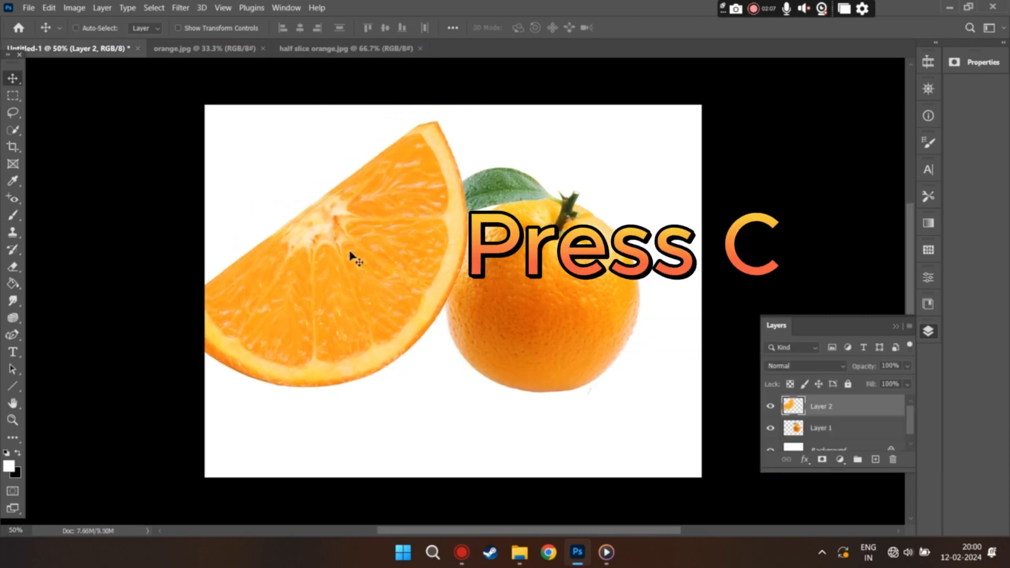
key("ctrl+t")
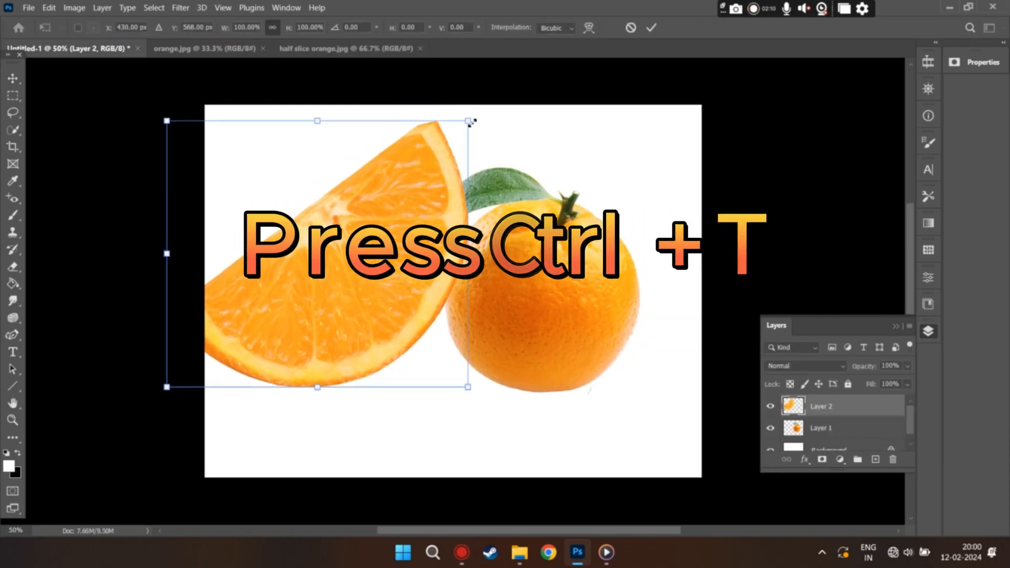
left_click_drag(462, 128, 373, 206)
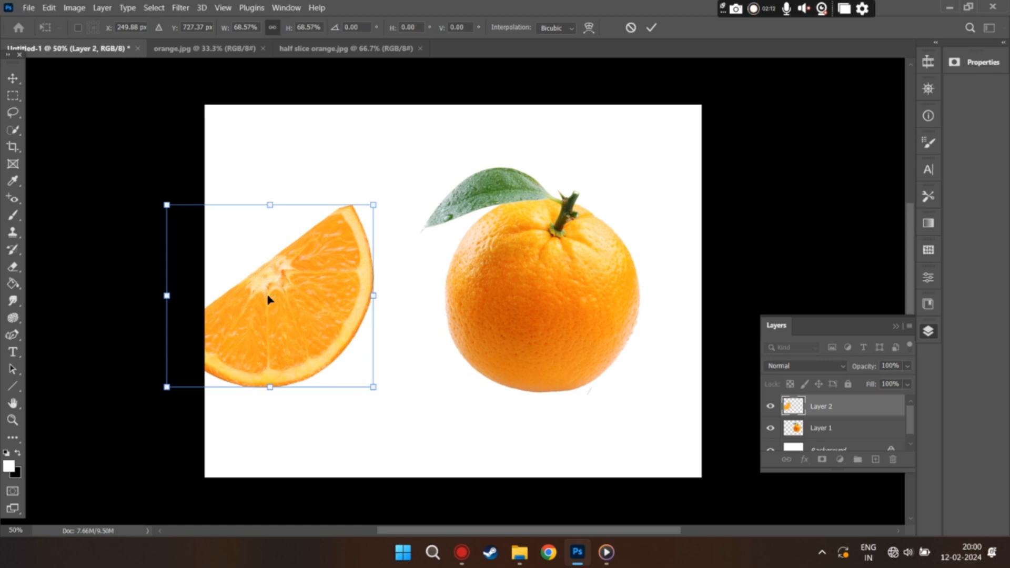
left_click_drag(269, 298, 306, 307)
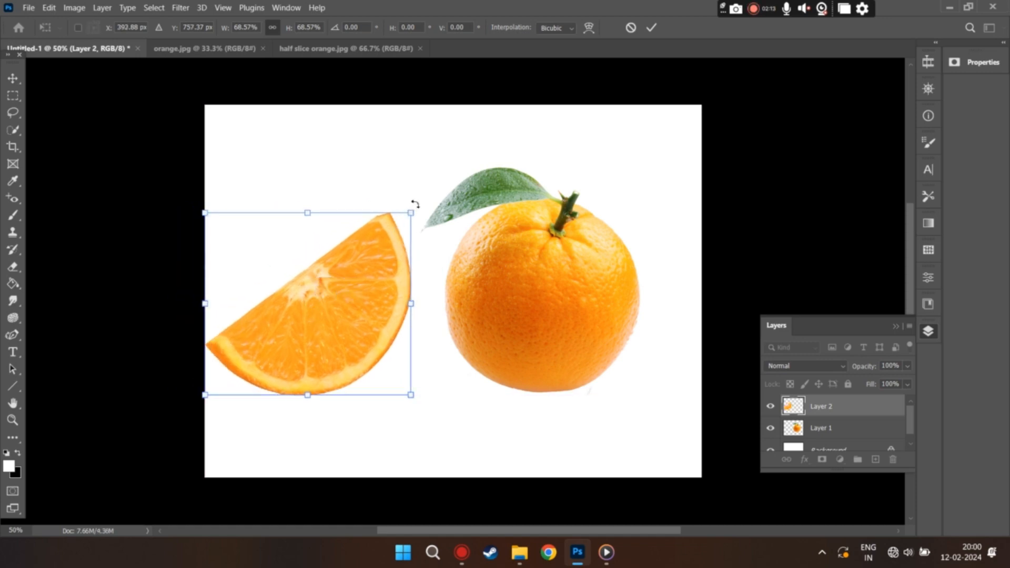
left_click_drag(417, 203, 458, 279)
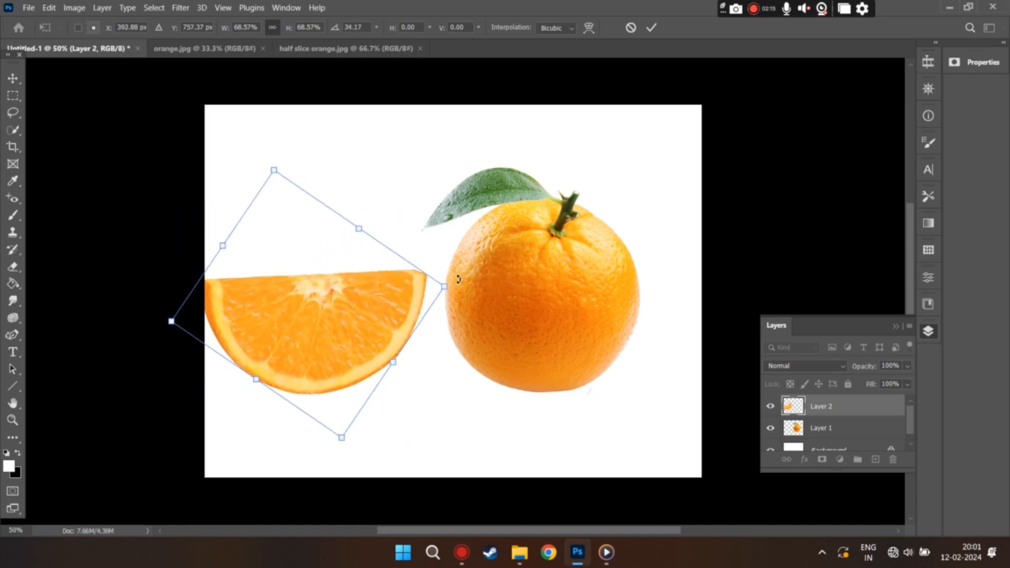
left_click_drag(347, 316, 362, 303)
key("Return")
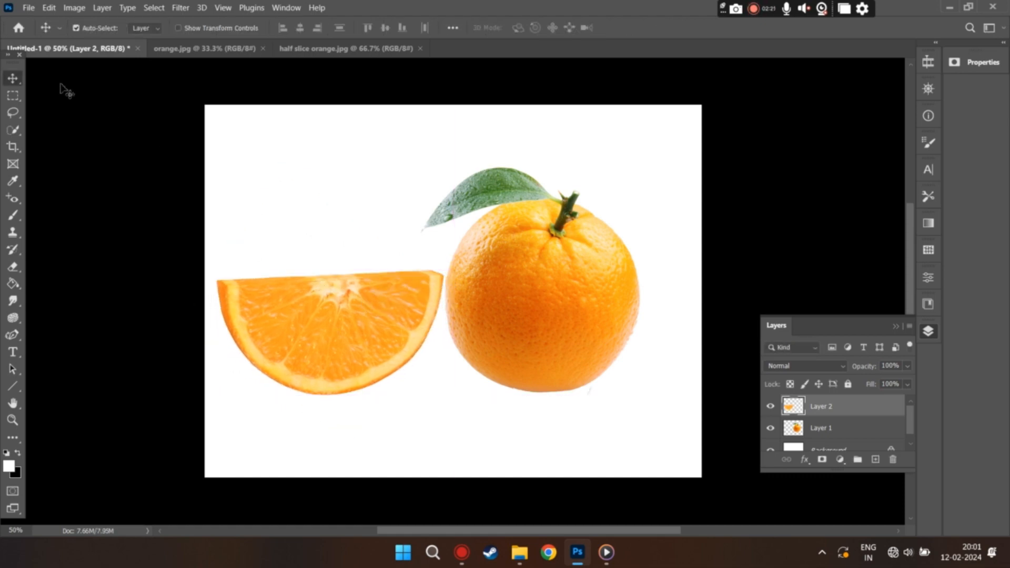
Step: Select the slice's inner pulp with the Quick Selection tool and delete it, keeping only the rind
left_click(13, 130)
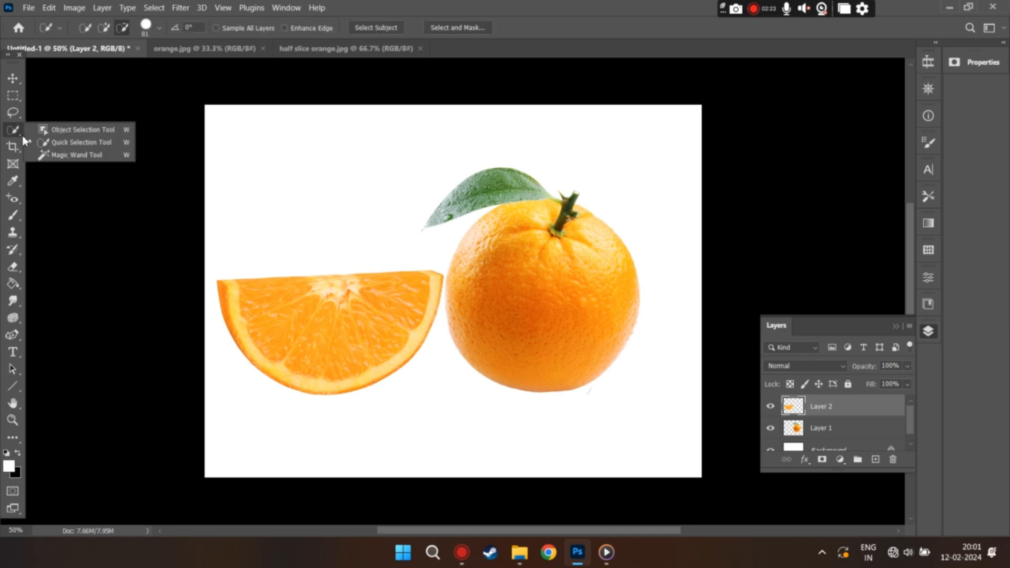
left_click(60, 143)
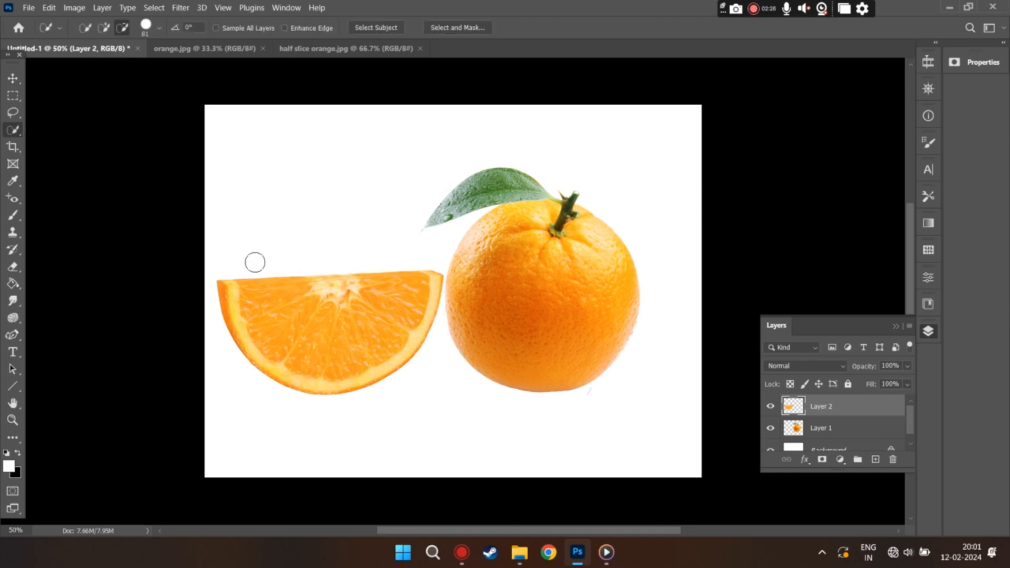
mouse_move(285, 333)
left_mouse_down()
mouse_move(313, 352)
mouse_move(376, 356)
mouse_move(400, 335)
mouse_move(348, 341)
left_mouse_up()
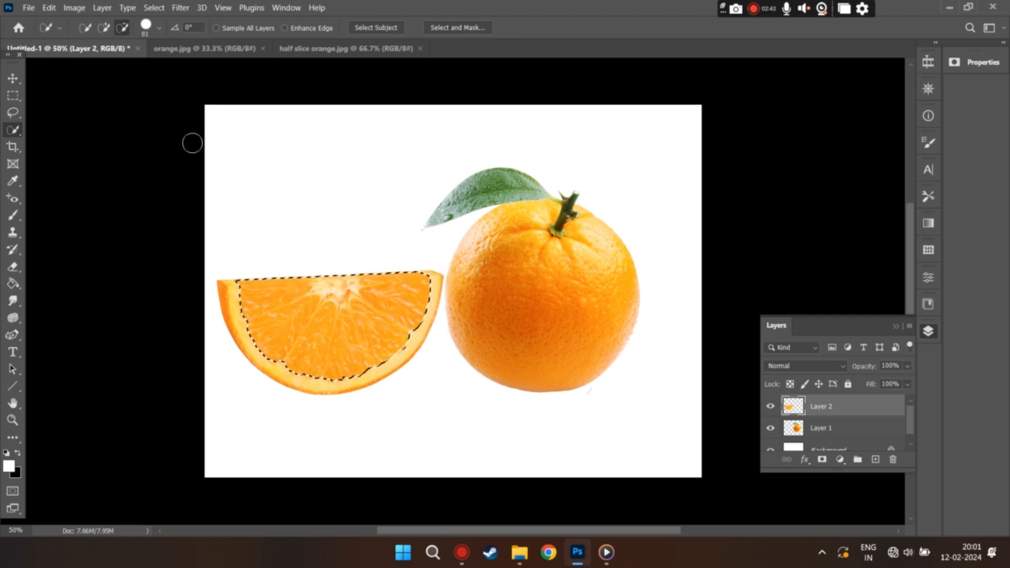
key("Delete")
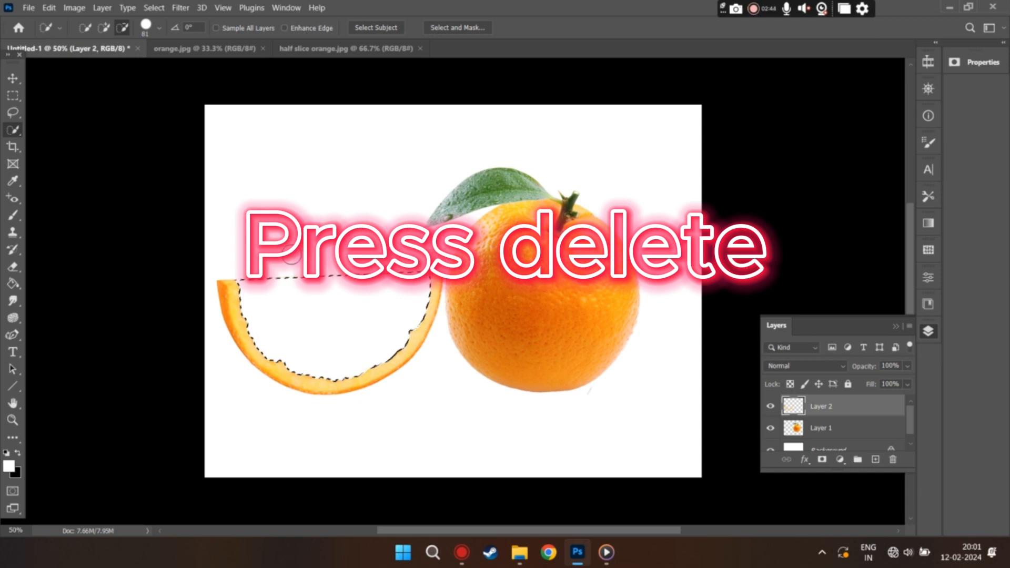
Step: Switch to the Eraser tool and clear the selection inside the hollowed slice
left_click(16, 272)
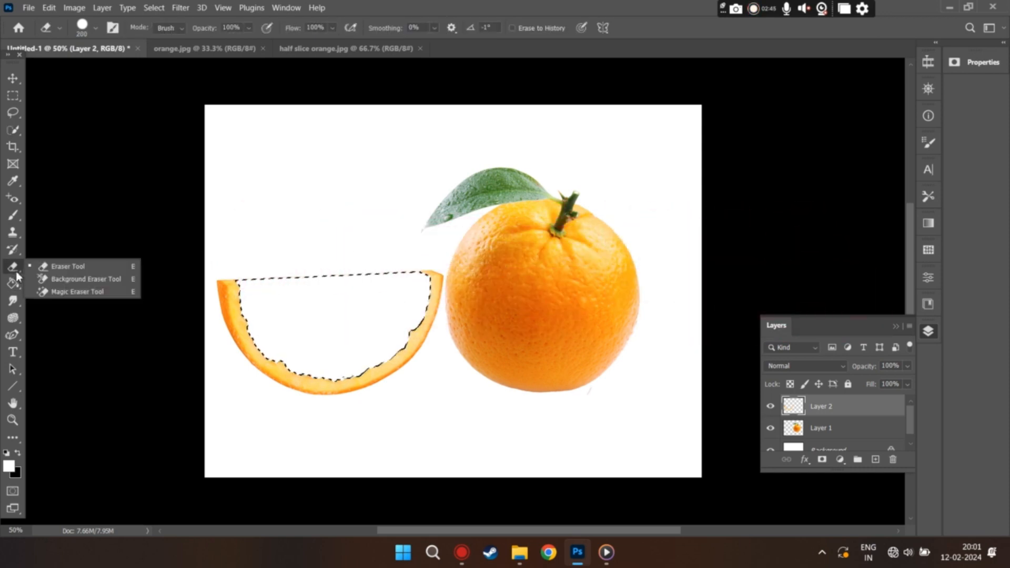
left_click(61, 266)
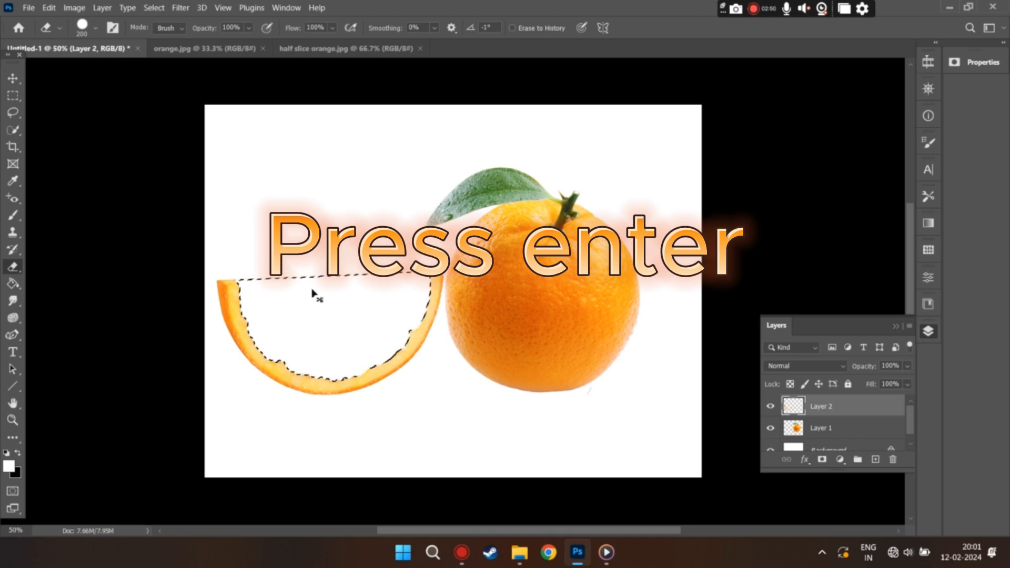
key("Return")
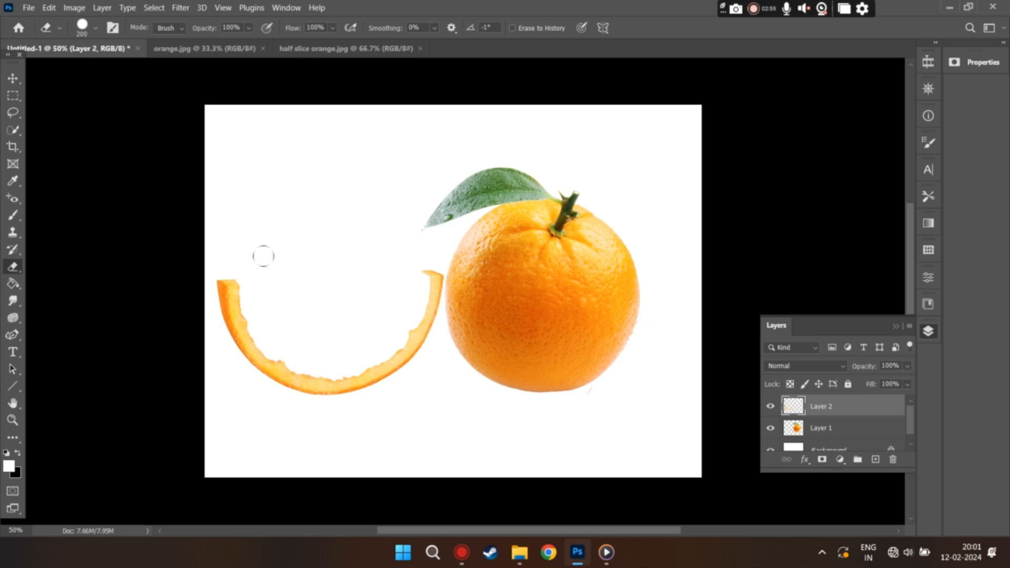
Step: Open the image water 21 from the Desktop folder
left_click(27, 8)
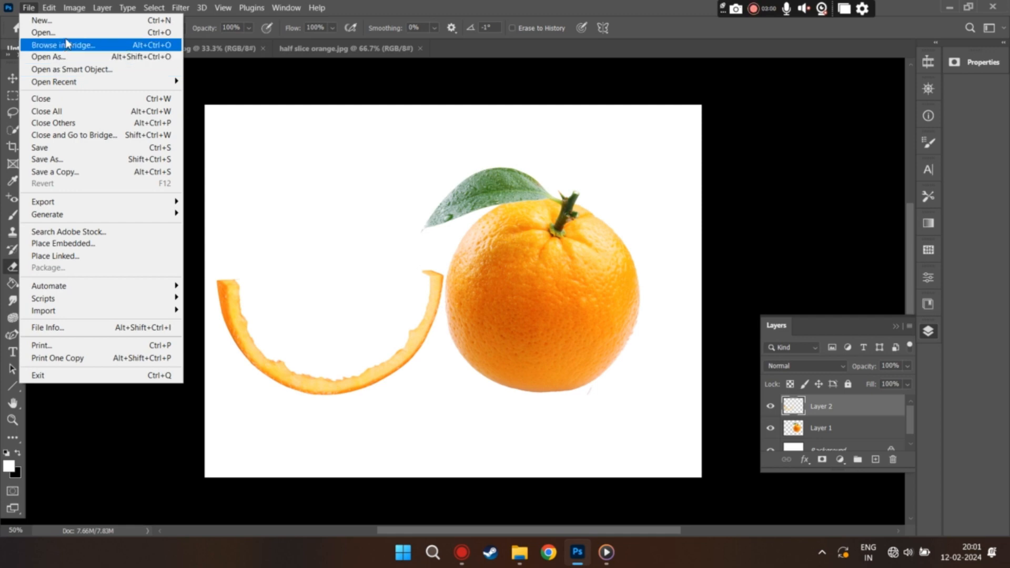
left_click(43, 32)
scroll(229, 186, "down", 10)
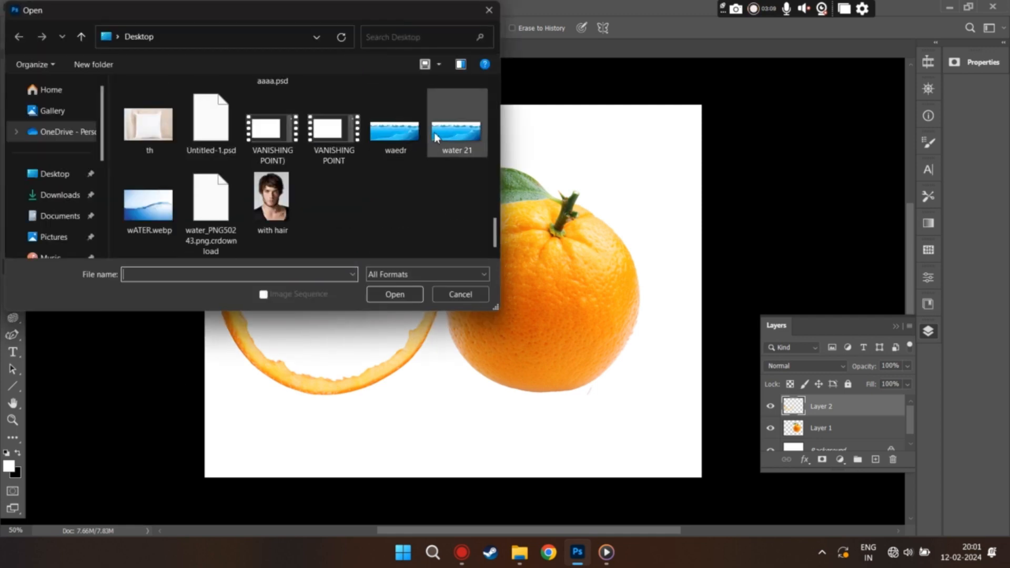
left_click(455, 129)
left_click(394, 294)
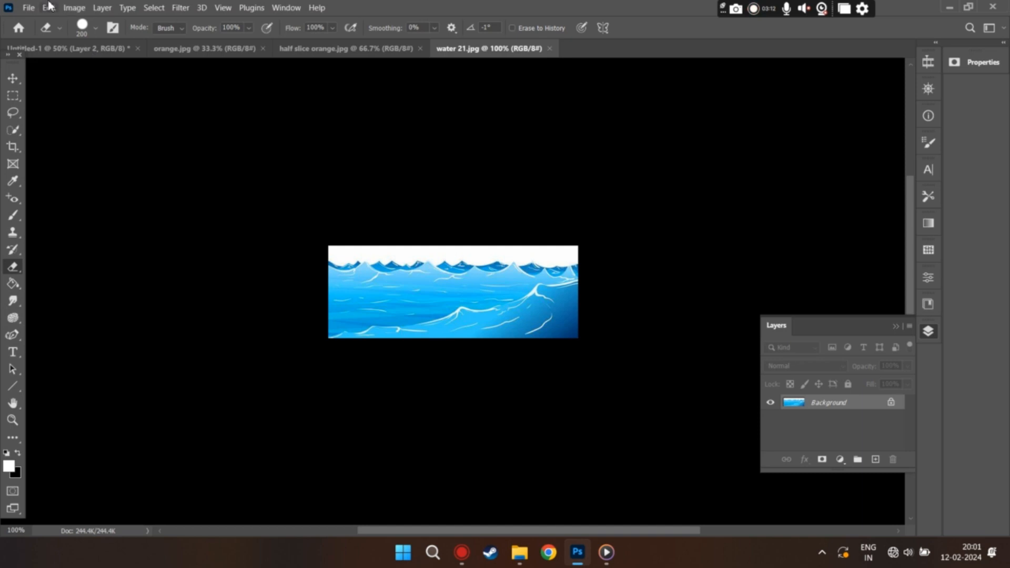
Step: Copy the water image from water 21.jpg into Untitled-1, dock its window again and return to the composite
left_click(56, 47)
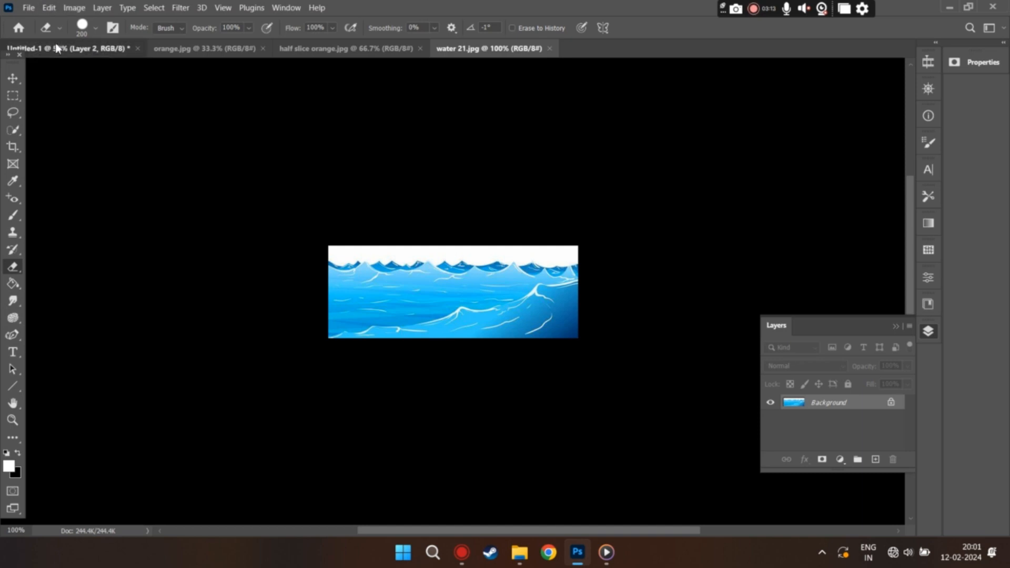
left_click_drag(489, 48, 643, 205)
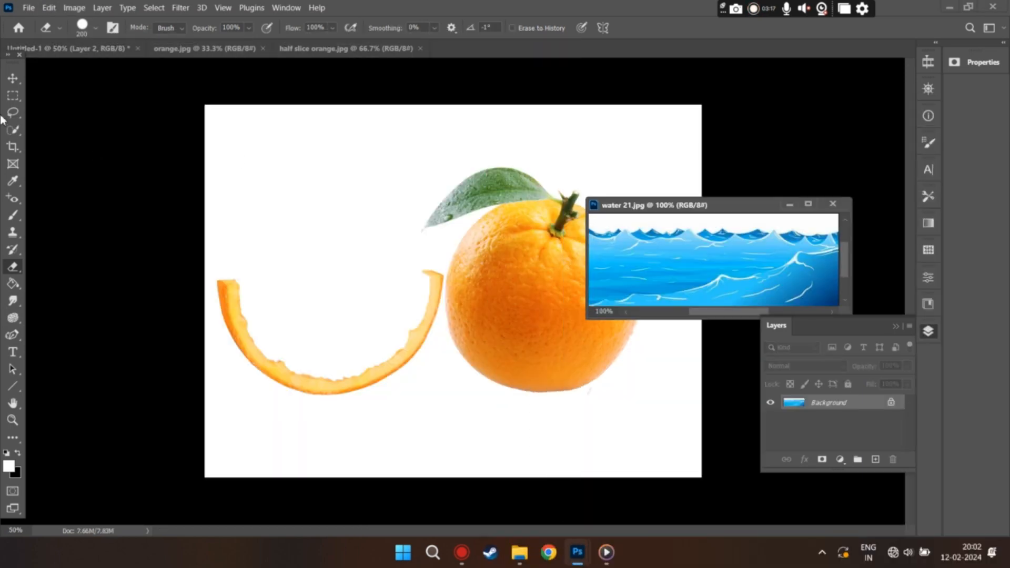
left_click(13, 78)
left_click_drag(652, 287, 303, 314)
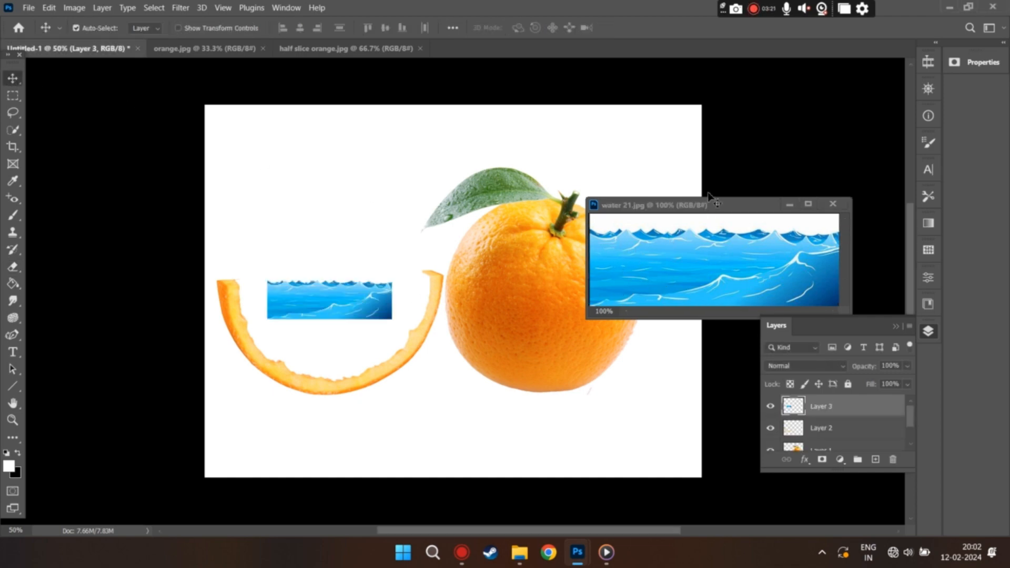
left_click_drag(710, 197, 495, 48)
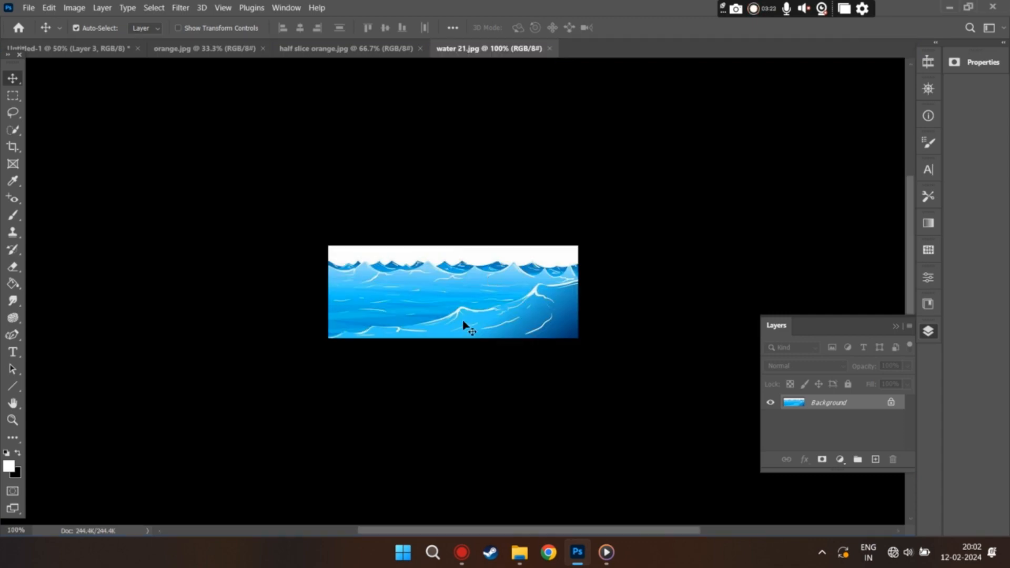
left_click(52, 48)
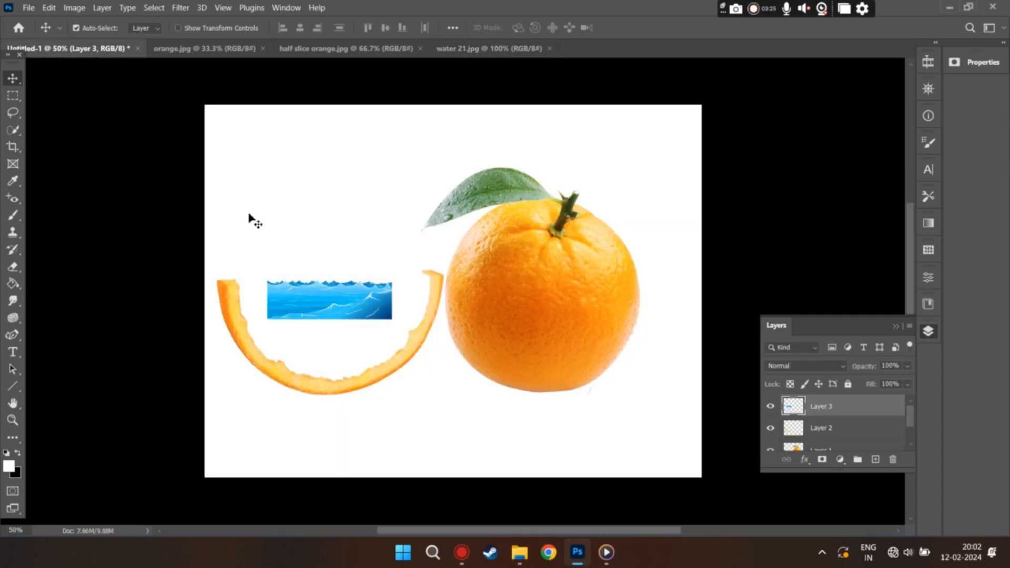
Step: Scale the water layer to about 299% so it covers the hollowed slice, and move it below the slice's layer
key("ctrl+t")
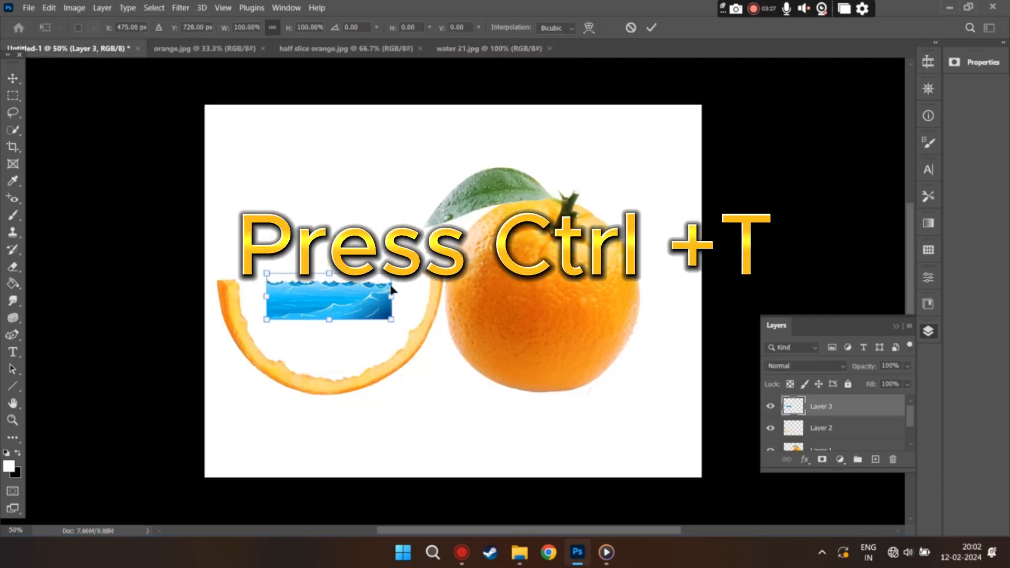
left_click_drag(392, 273, 453, 250)
left_click_drag(341, 296, 309, 340)
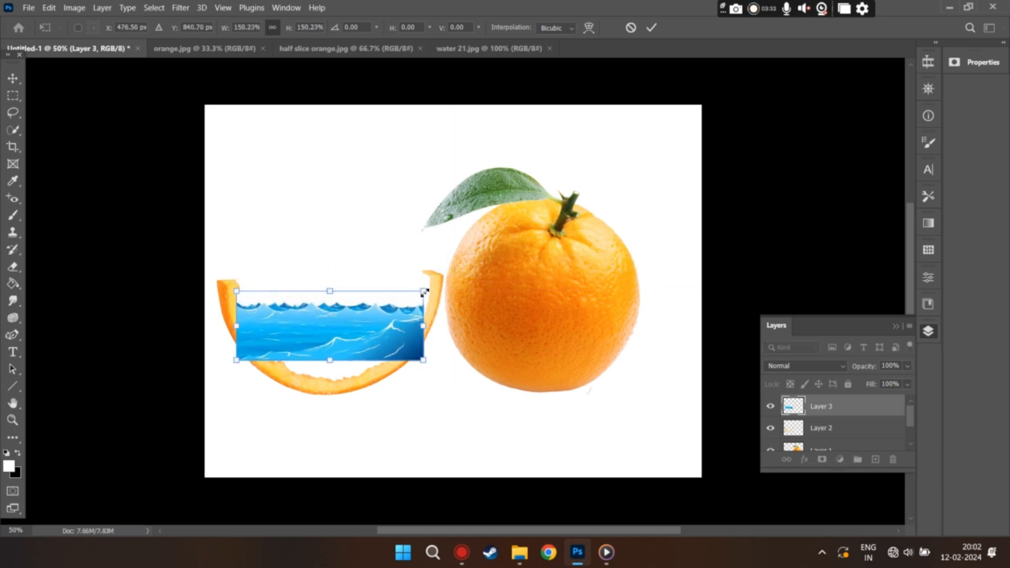
left_click_drag(425, 289, 506, 260)
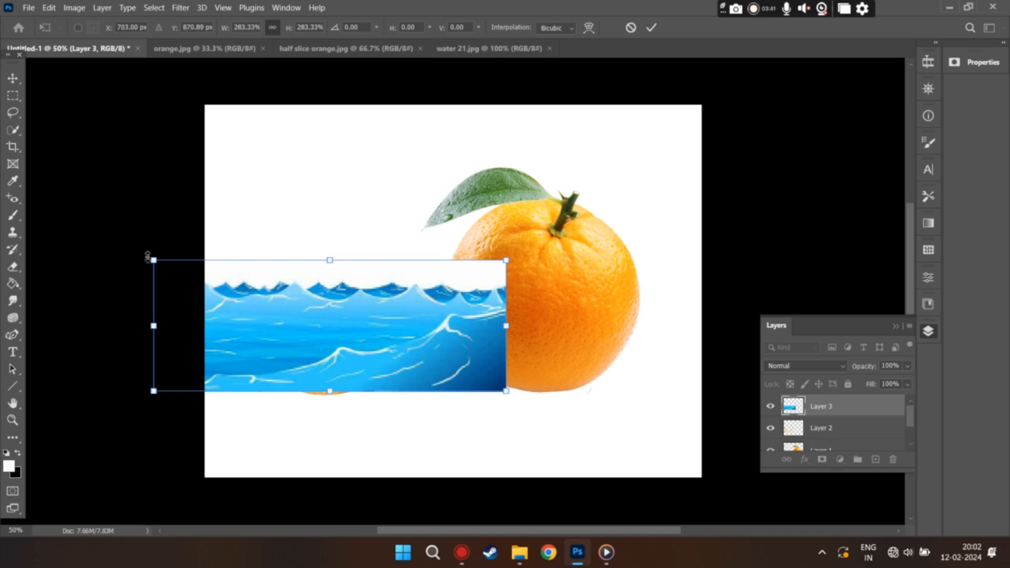
left_click_drag(153, 261, 133, 253)
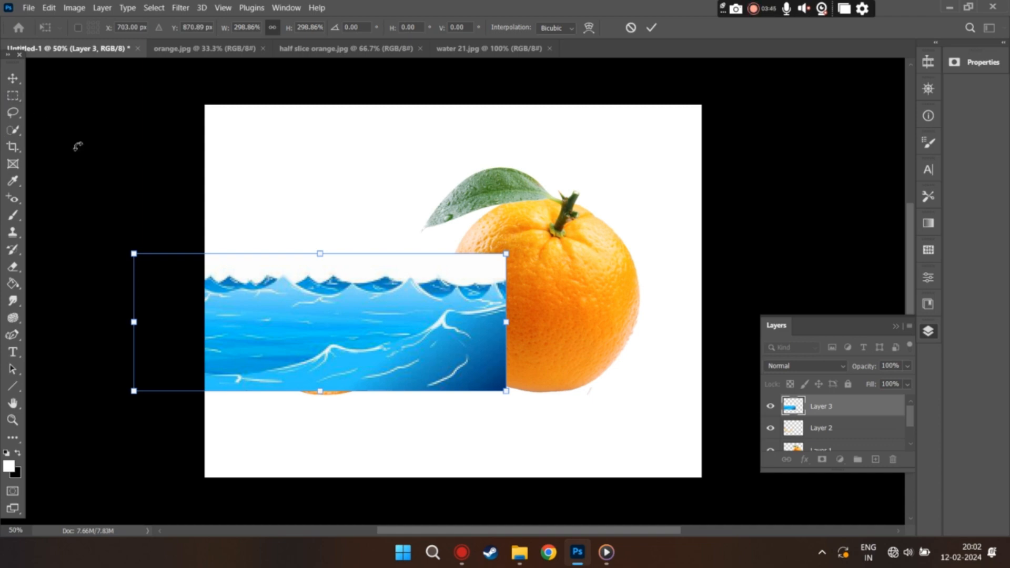
key("Return")
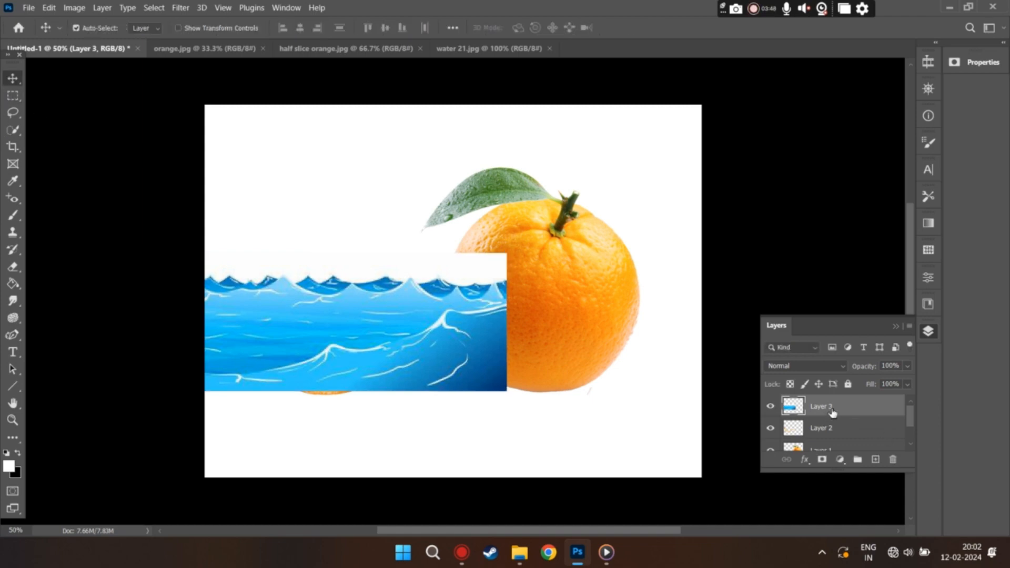
left_click_drag(833, 413, 836, 436)
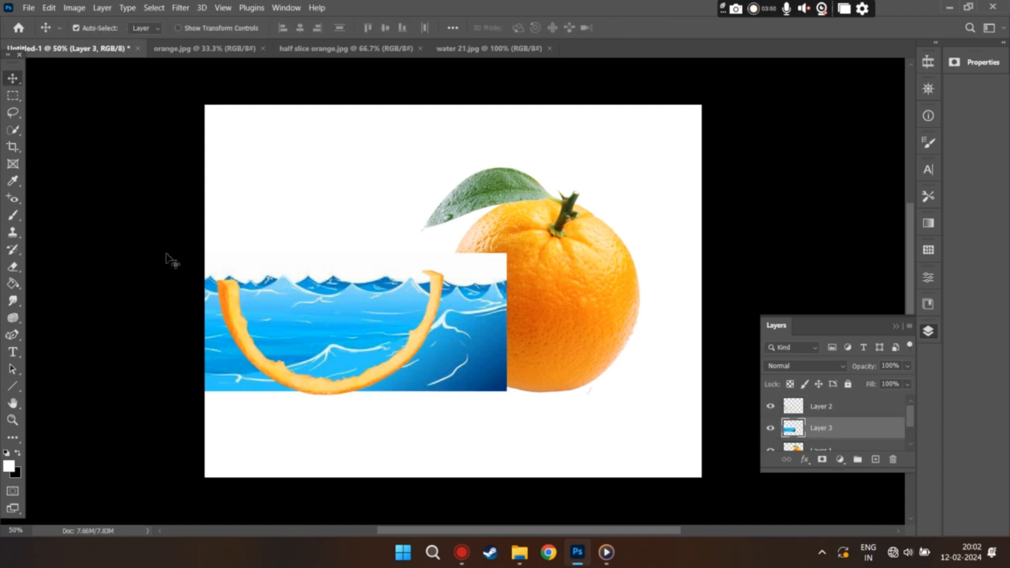
Step: Erase the water outside the orange rind with the Eraser tool, leaving water only inside the slice
left_click(19, 268)
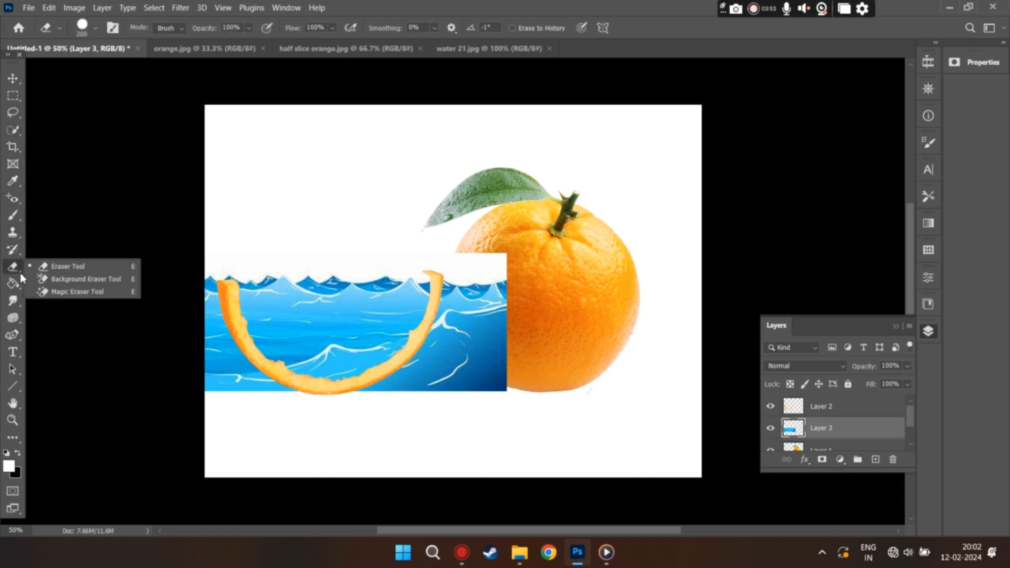
left_click(63, 267)
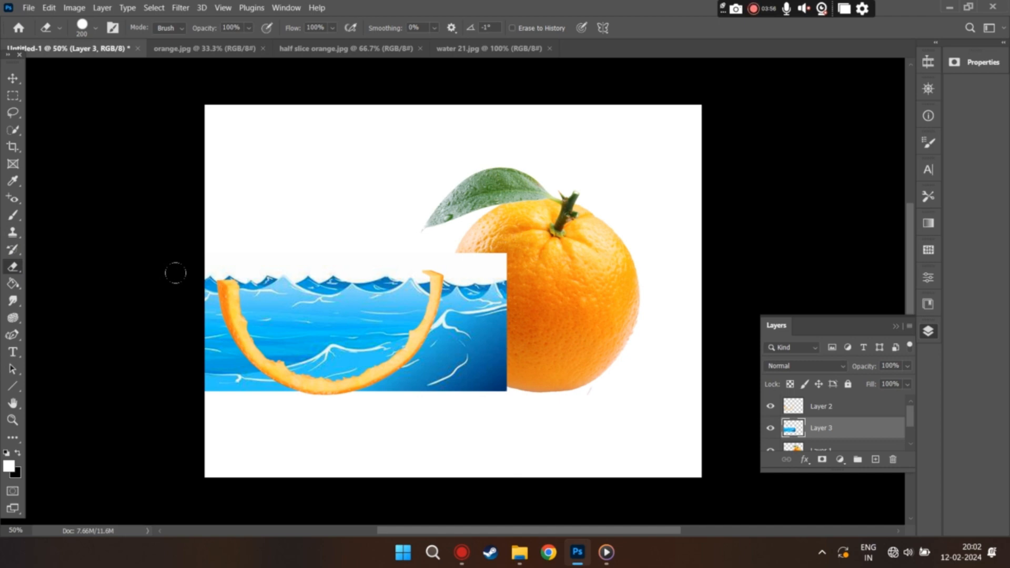
left_click_drag(176, 273, 151, 304)
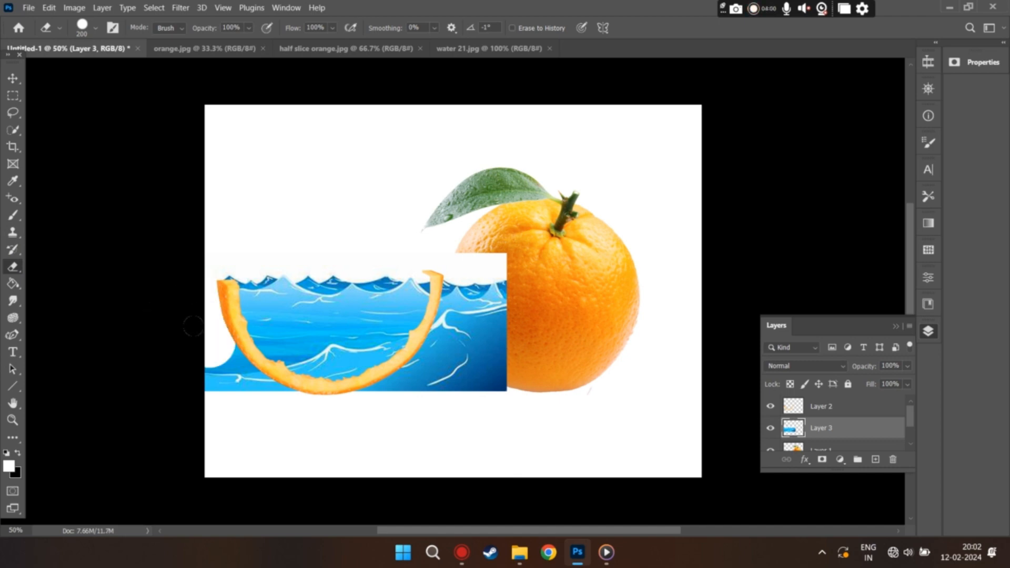
mouse_move(226, 366)
left_mouse_down()
mouse_move(208, 347)
mouse_move(210, 361)
mouse_move(229, 367)
left_mouse_up()
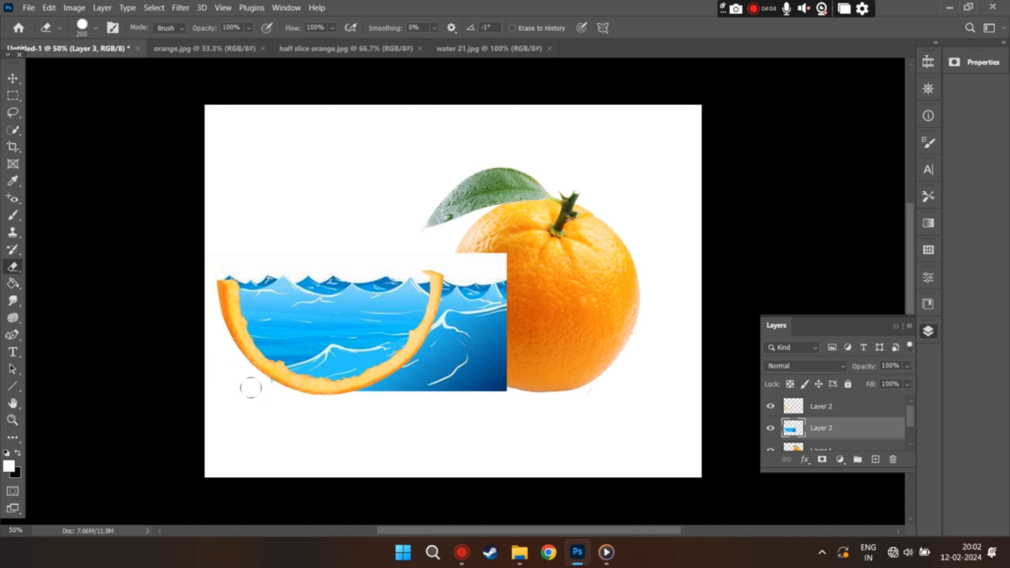
left_click_drag(358, 395, 382, 388)
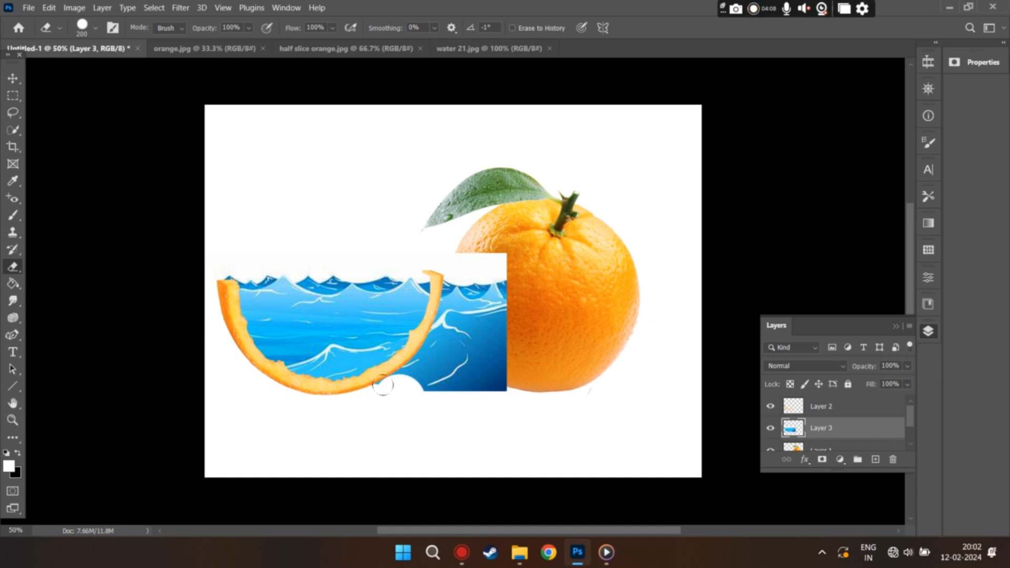
mouse_move(377, 385)
left_mouse_down()
mouse_move(402, 358)
mouse_move(435, 380)
mouse_move(484, 374)
mouse_move(450, 364)
mouse_move(429, 341)
mouse_move(450, 253)
mouse_move(436, 302)
mouse_move(437, 272)
mouse_move(465, 249)
mouse_move(488, 290)
mouse_move(469, 336)
left_mouse_up()
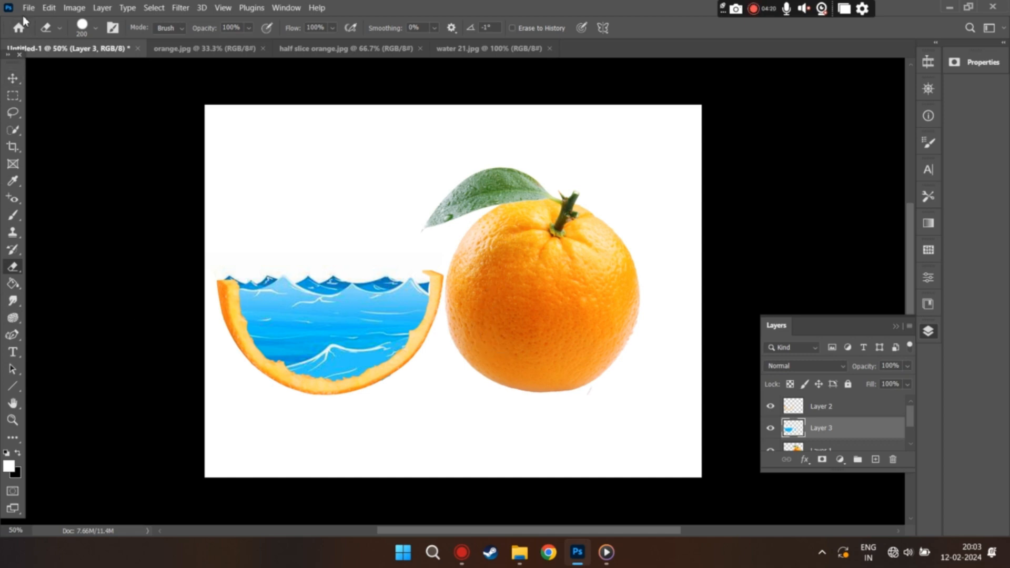
Step: Open the goldfish image a3 from the Desktop folder
left_click(36, 11)
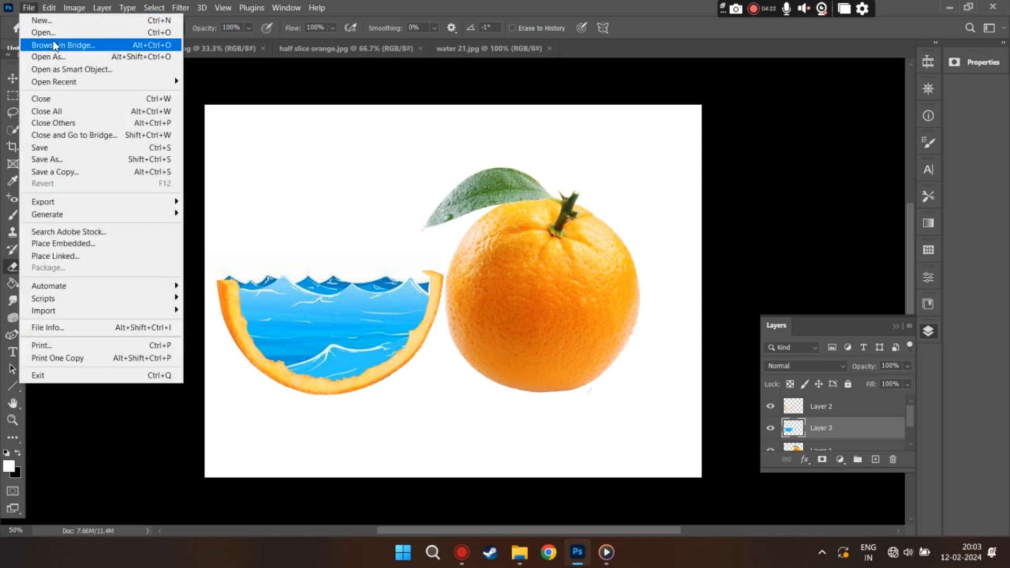
left_click(225, 191)
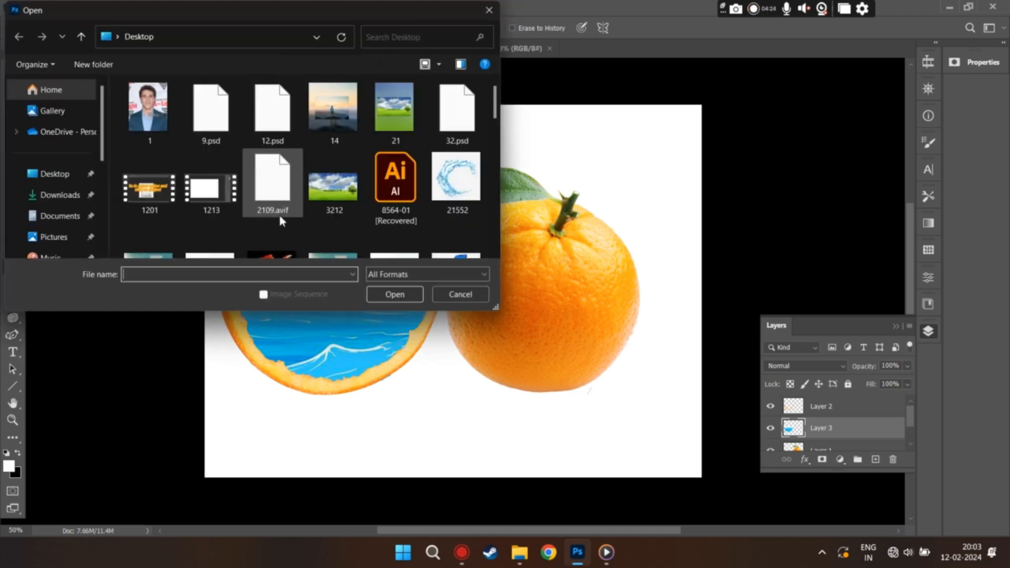
scroll(281, 179, "down", 2)
left_click(282, 159)
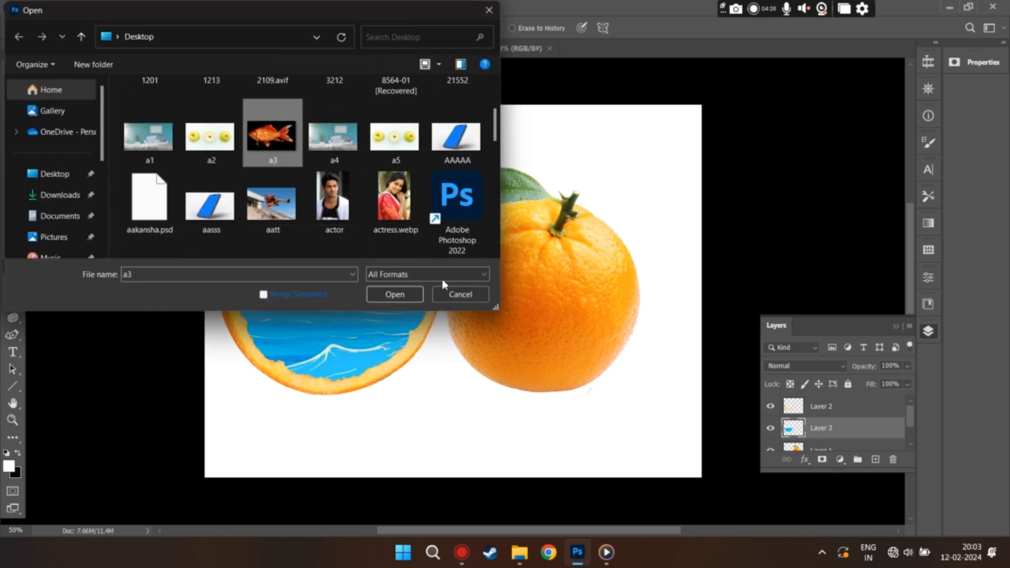
left_click(390, 296)
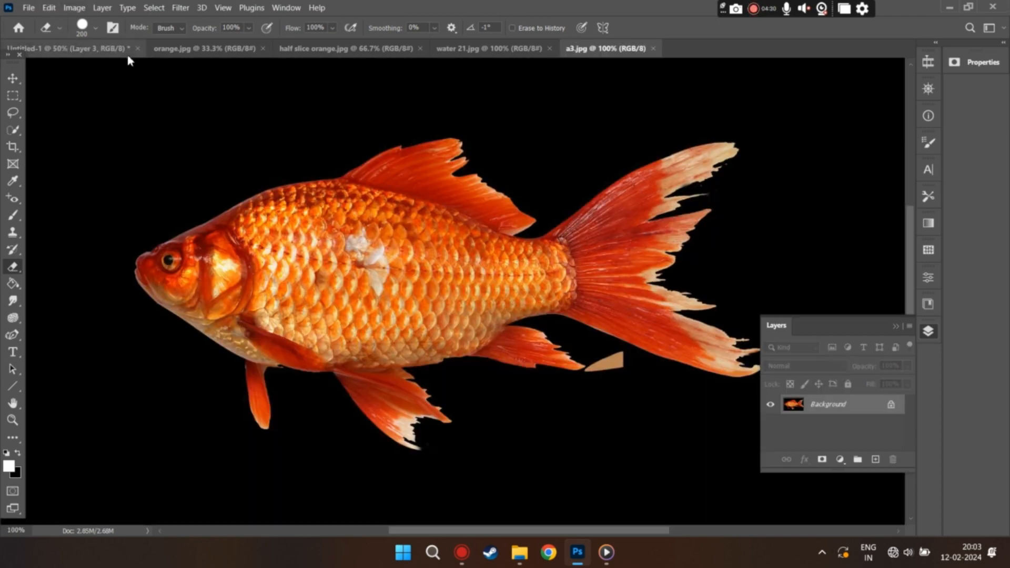
Step: Select the goldfish with Select Subject, copy it into Untitled-1 over the water, and dock the a3.jpg window again
left_click(153, 10)
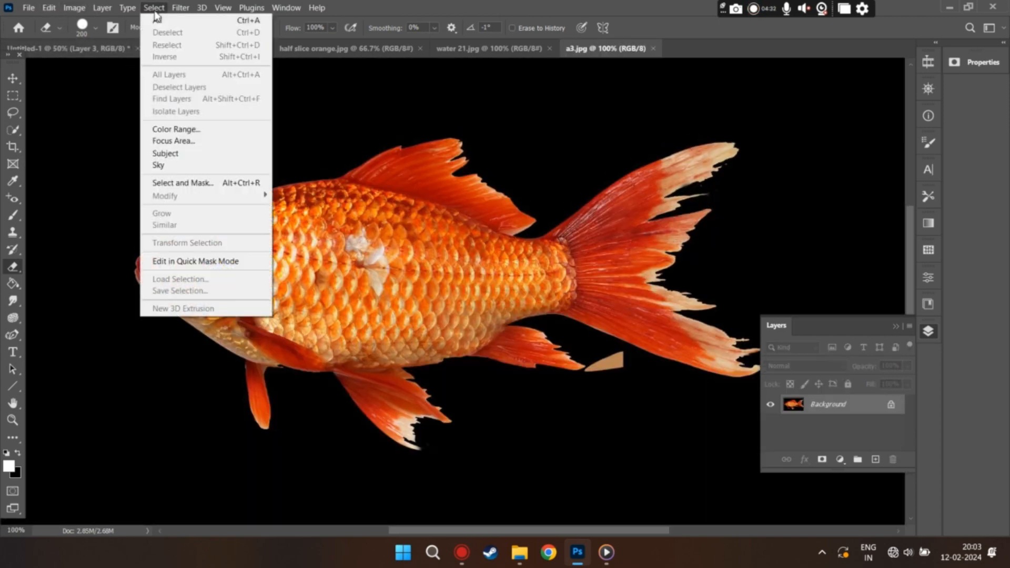
left_click(203, 152)
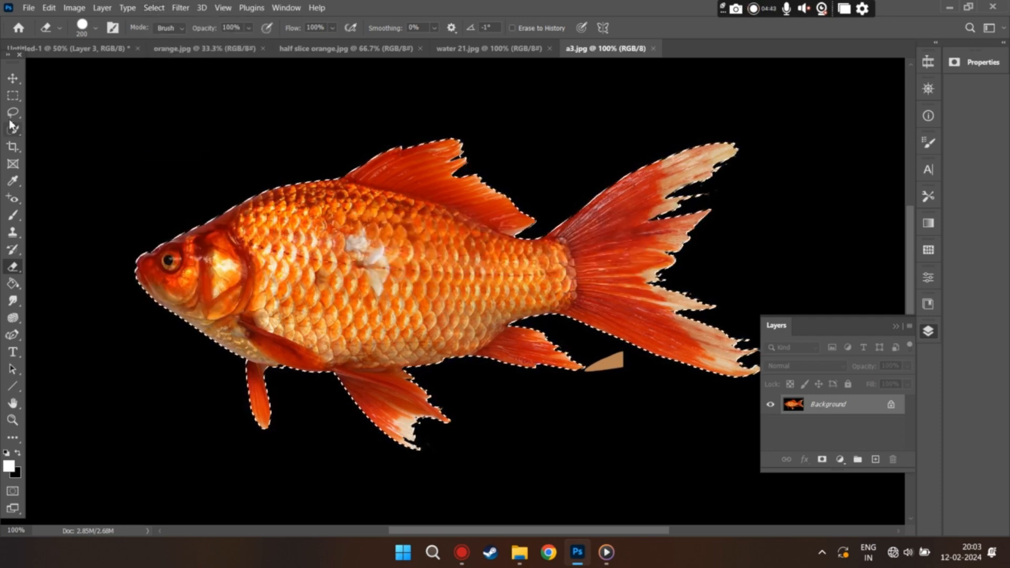
left_click(13, 78)
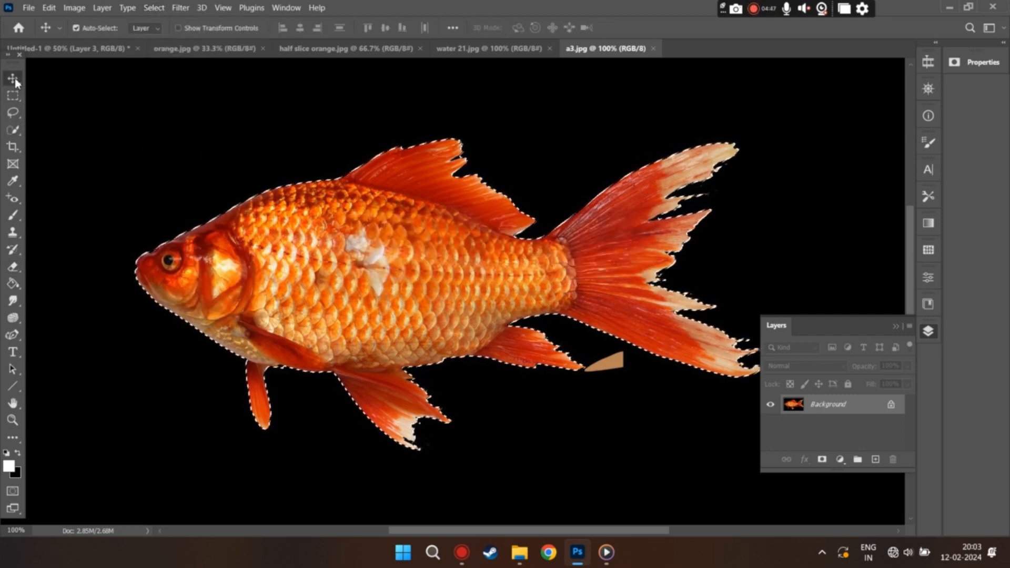
left_click(39, 53)
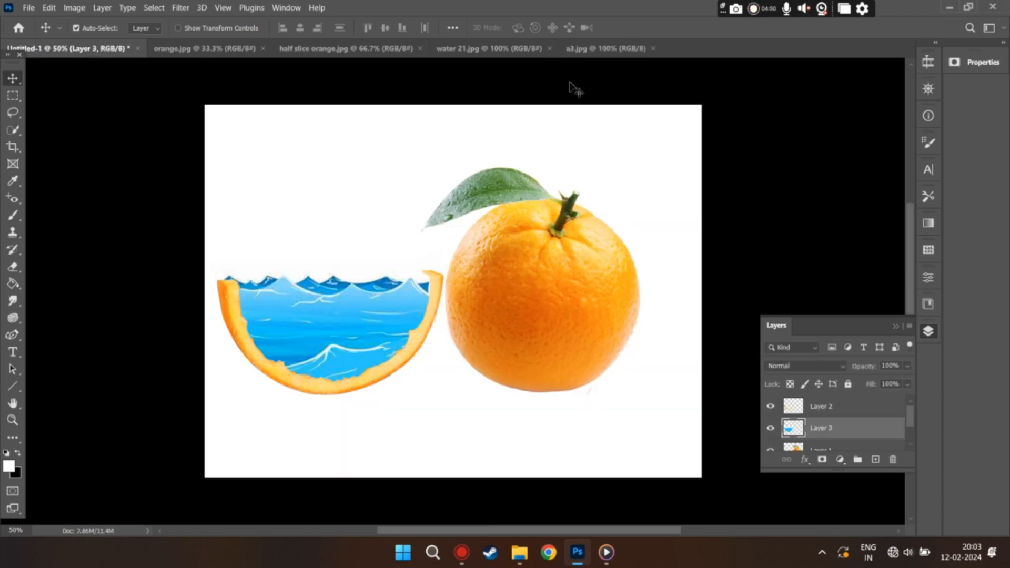
left_click_drag(610, 48, 703, 235)
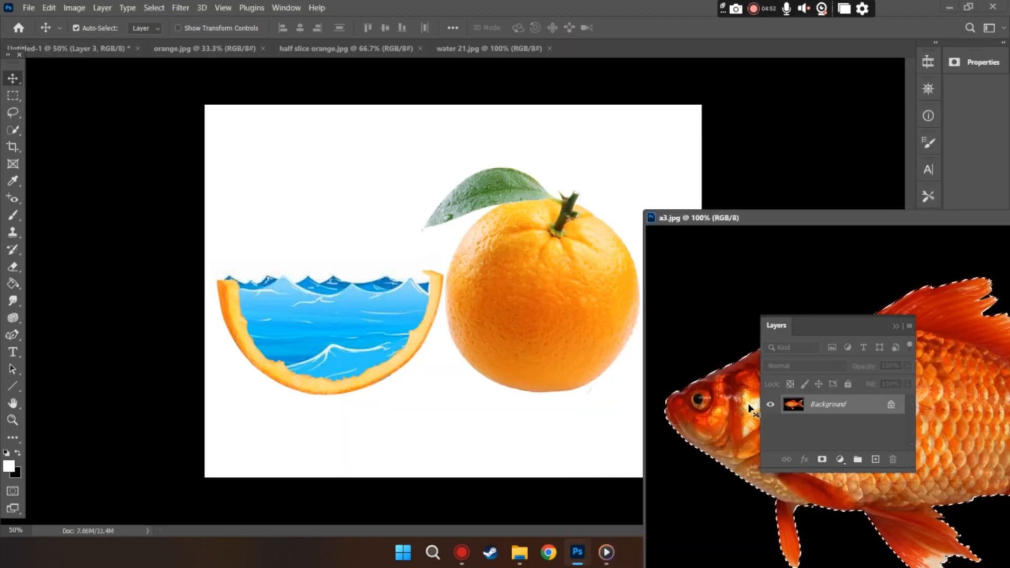
left_click_drag(750, 407, 313, 308)
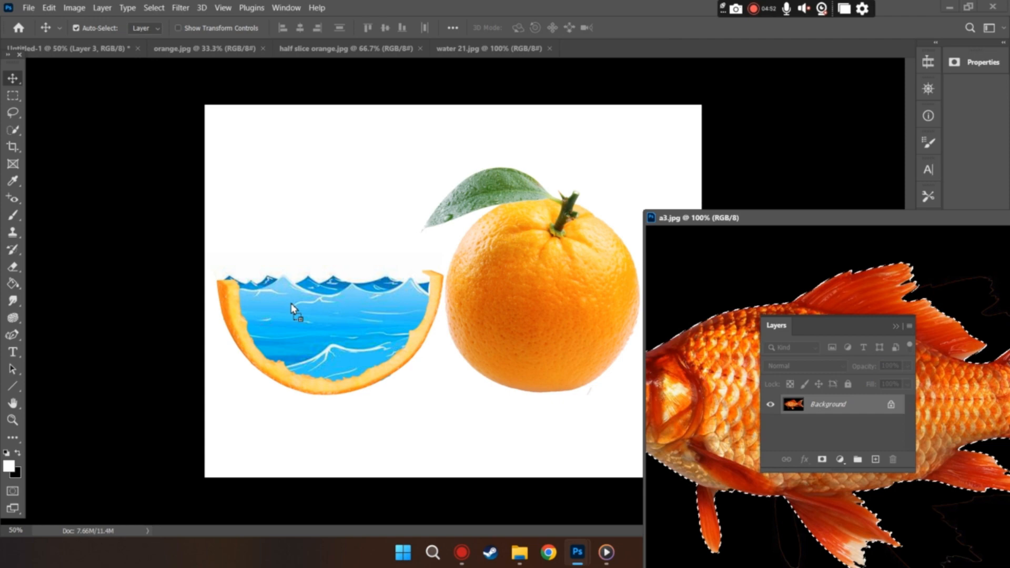
left_click_drag(292, 310, 293, 310)
left_click_drag(741, 217, 644, 87)
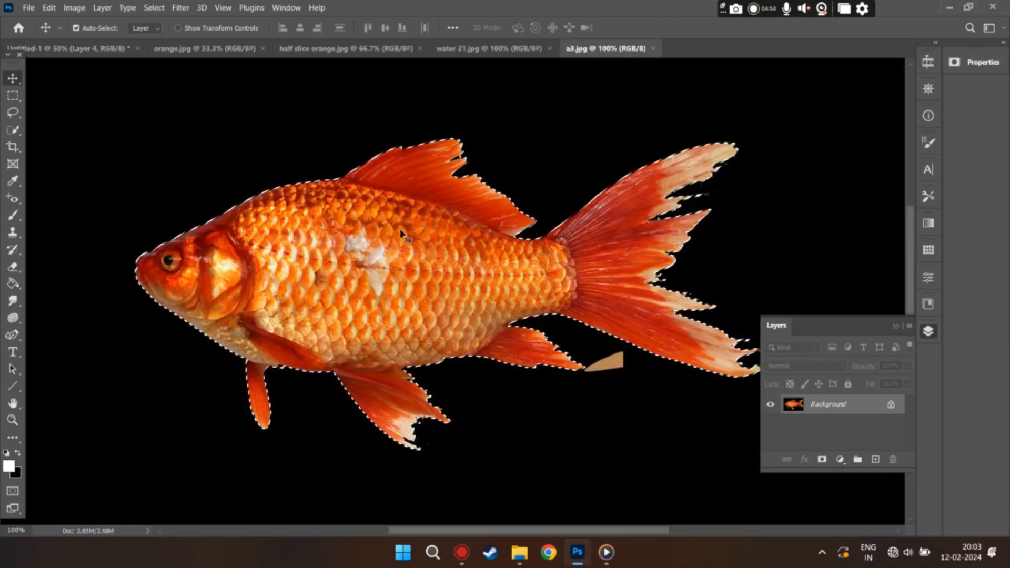
left_click(29, 50)
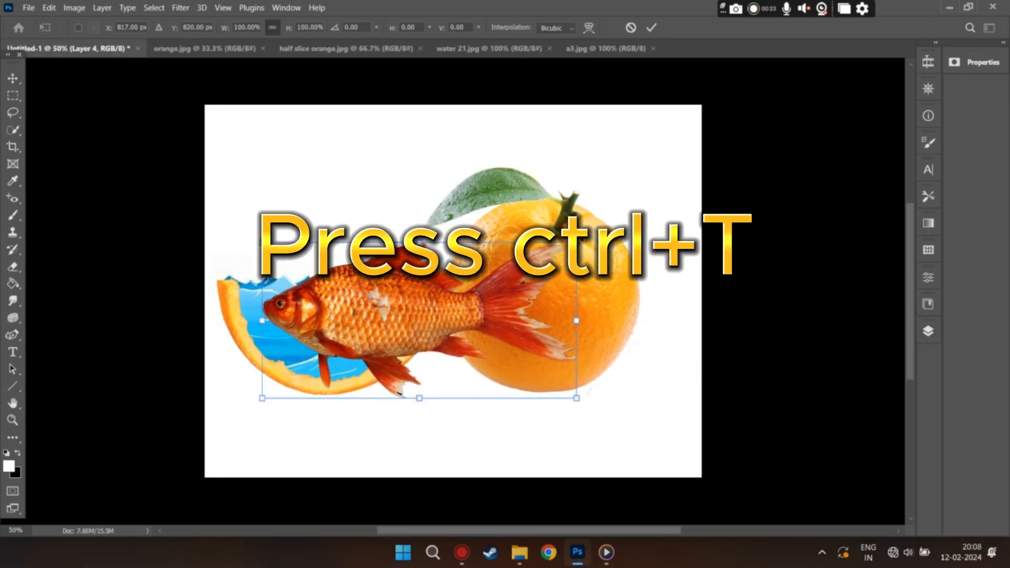
Step: Scale the goldfish to about 31% and place it in the middle of the water inside the slice
left_click_drag(577, 243, 396, 333)
left_click_drag(311, 364, 338, 335)
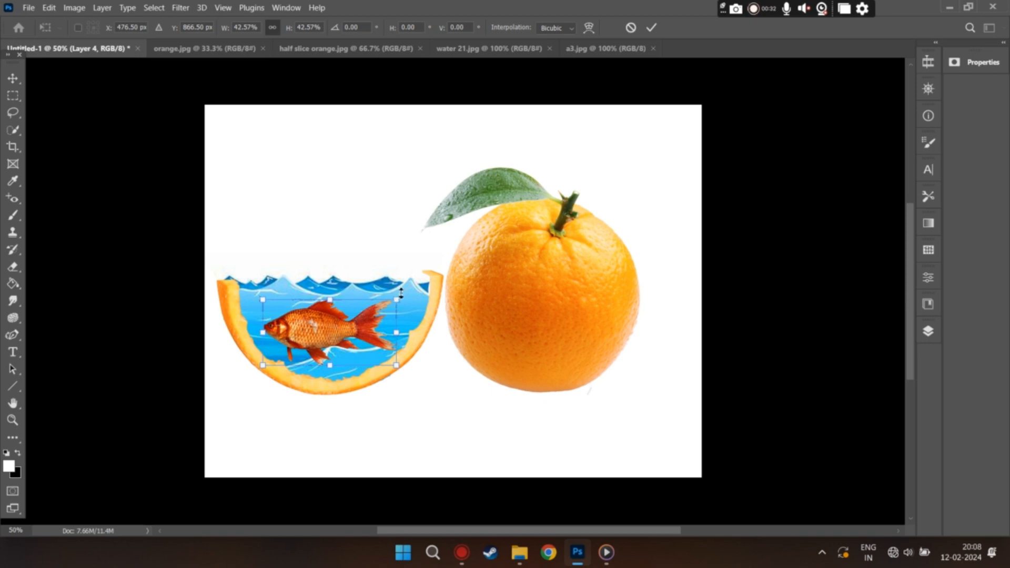
left_click_drag(399, 297, 387, 313)
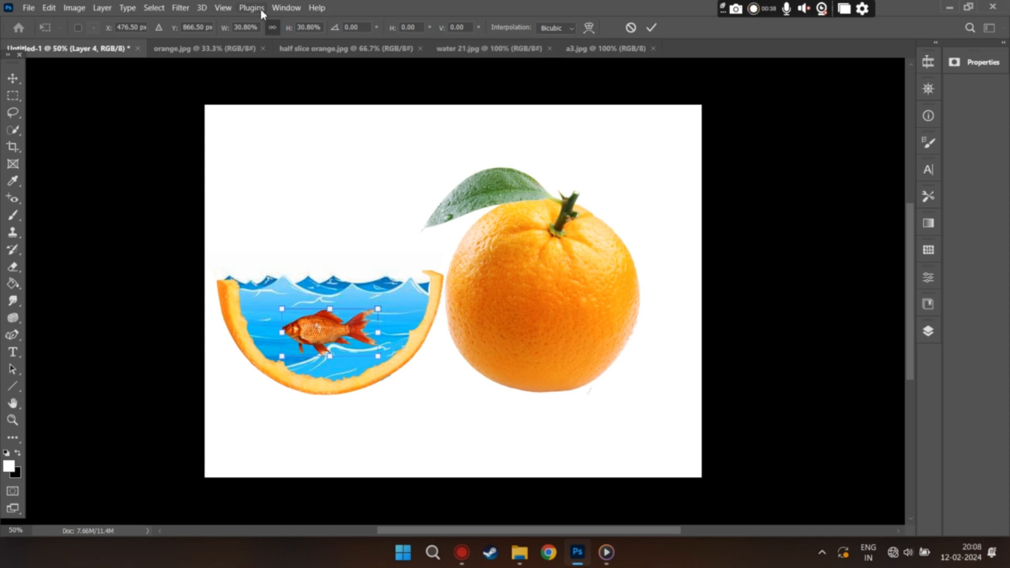
Step: Show the layer list and lower the goldfish layer's opacity to 59%
left_click(278, 10)
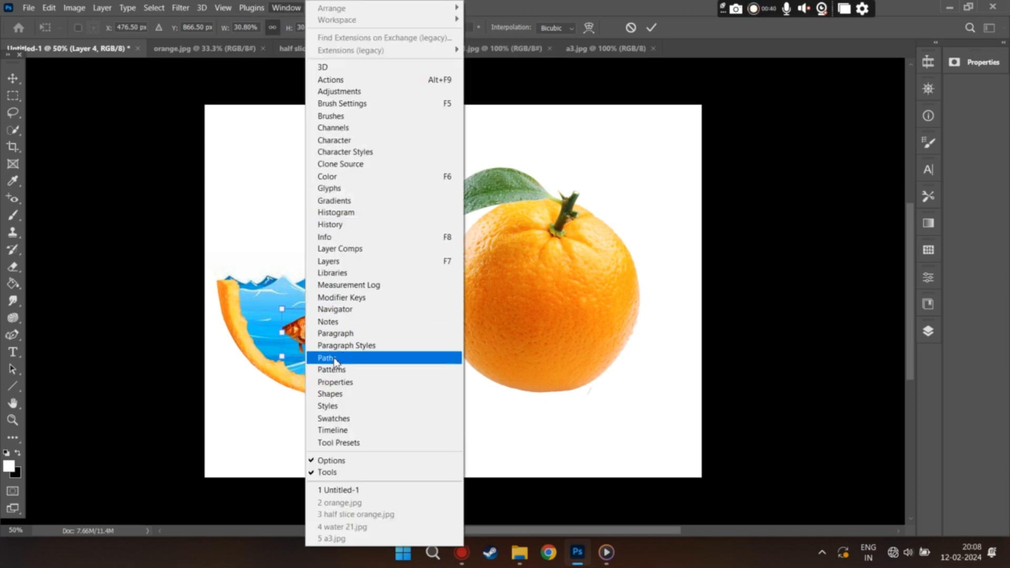
left_click(332, 261)
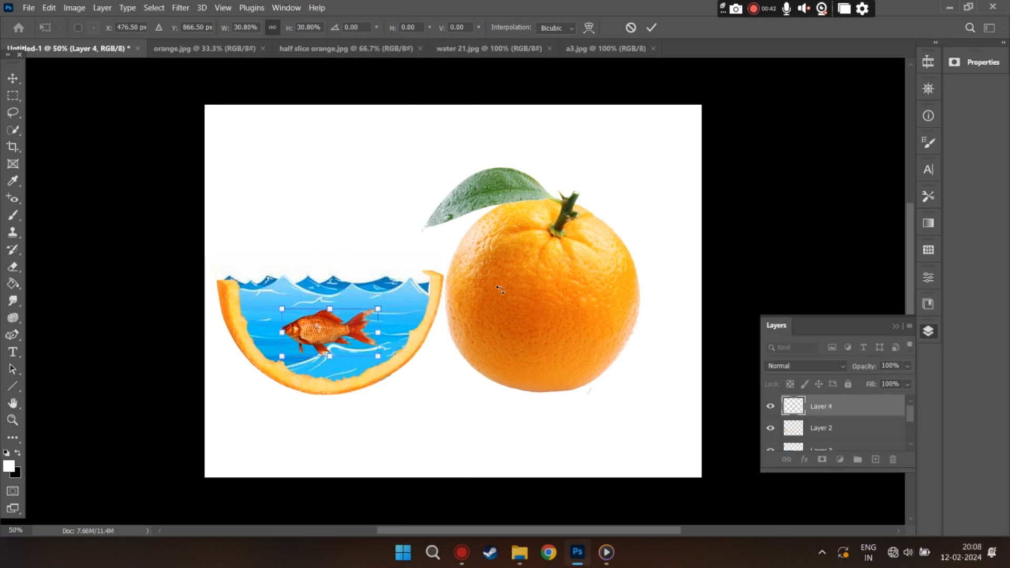
left_click(907, 366)
left_click_drag(876, 388, 872, 388)
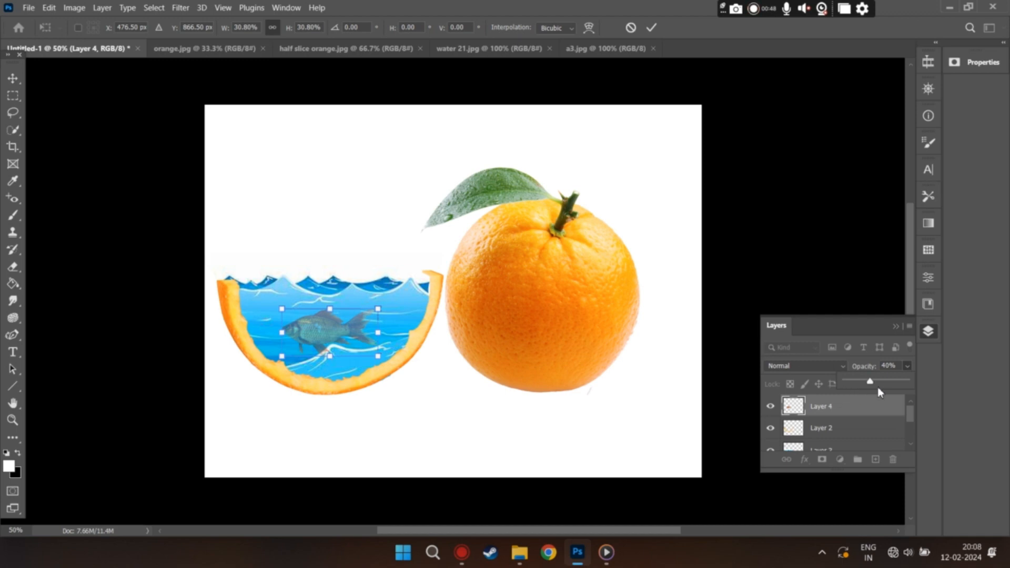
left_click_drag(884, 384, 881, 383)
left_click(770, 290)
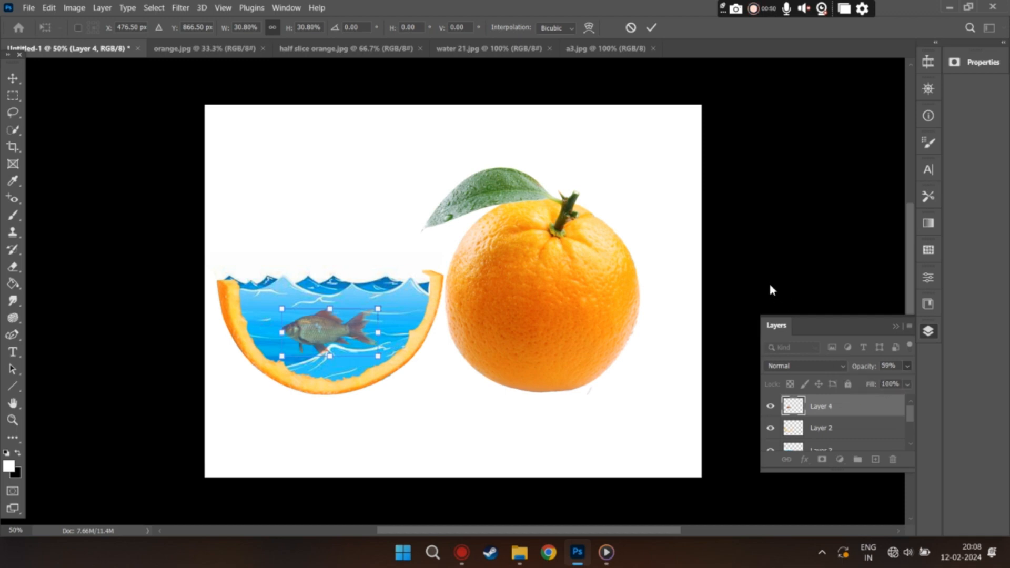